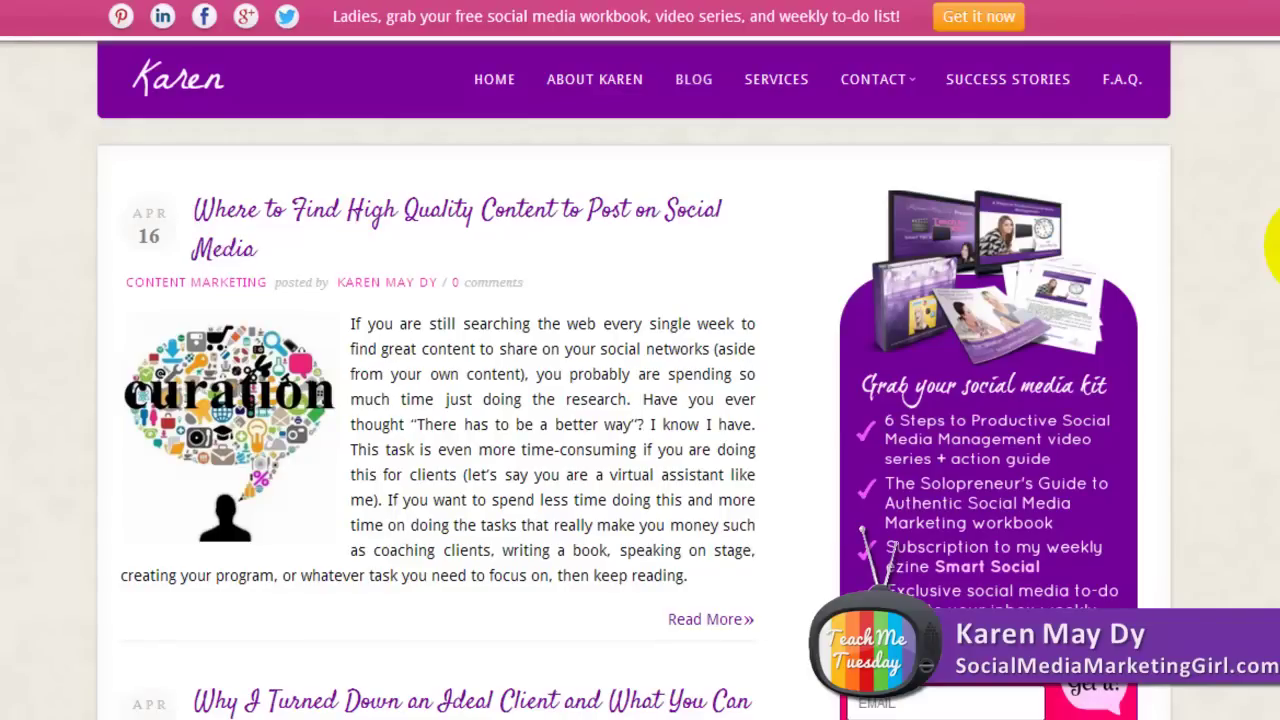
Step: Scroll the blog home page down to the 'Grab your social media kit' sign-up box
scroll(1276, 245, "down", 2)
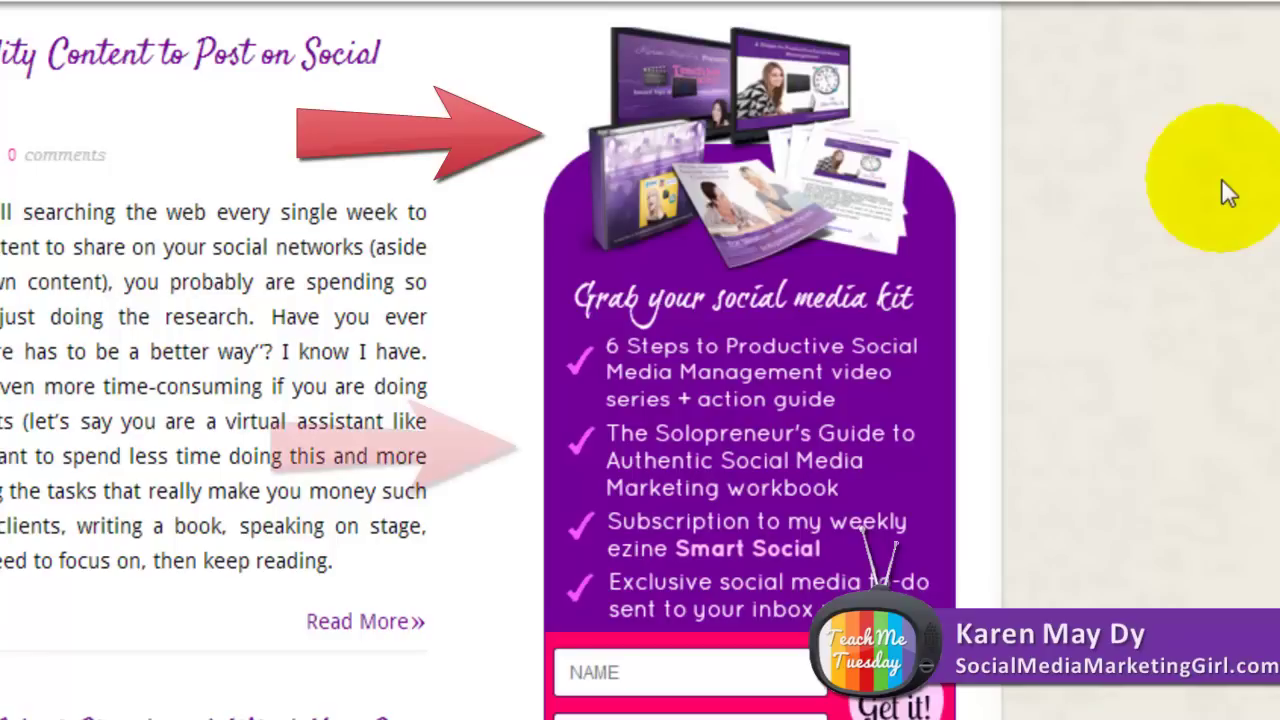
Step: Scroll further to reveal the opt-in form's name field and Get it! button
scroll(1221, 190, "down", 3)
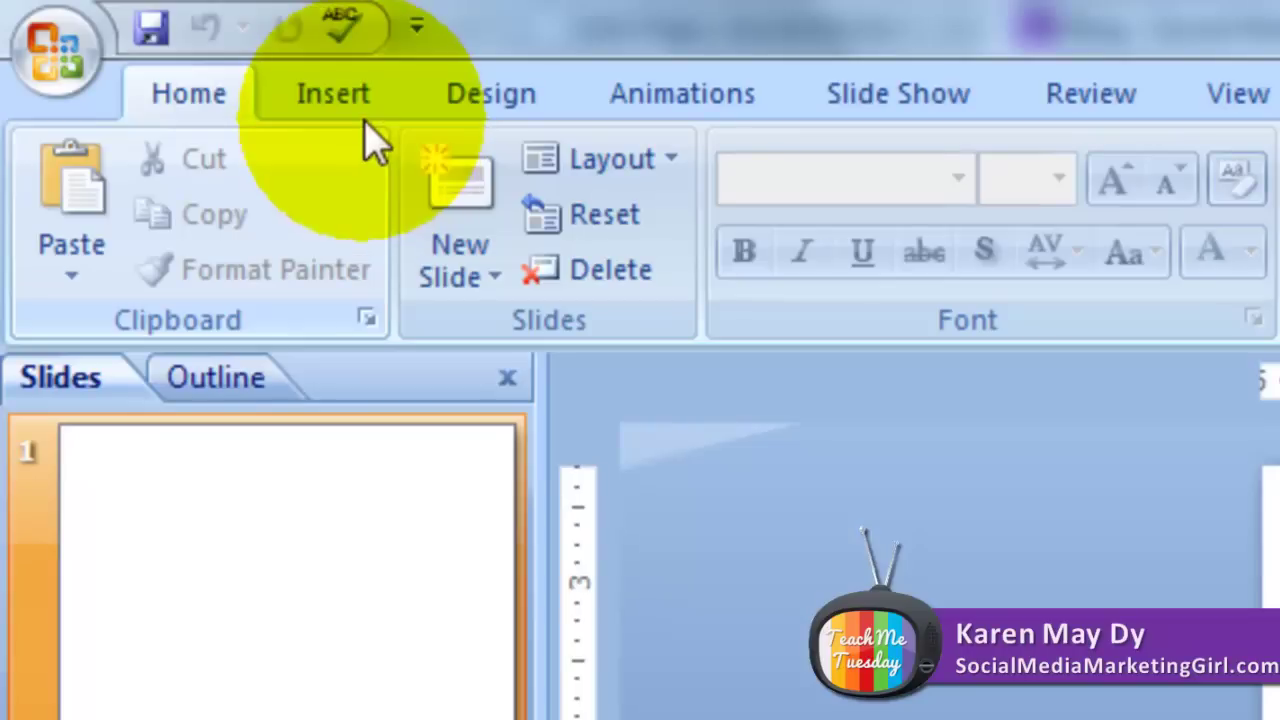
Step: Bring up the Insert tab's Shapes gallery of lines, rectangles and basic shapes
left_click(363, 112)
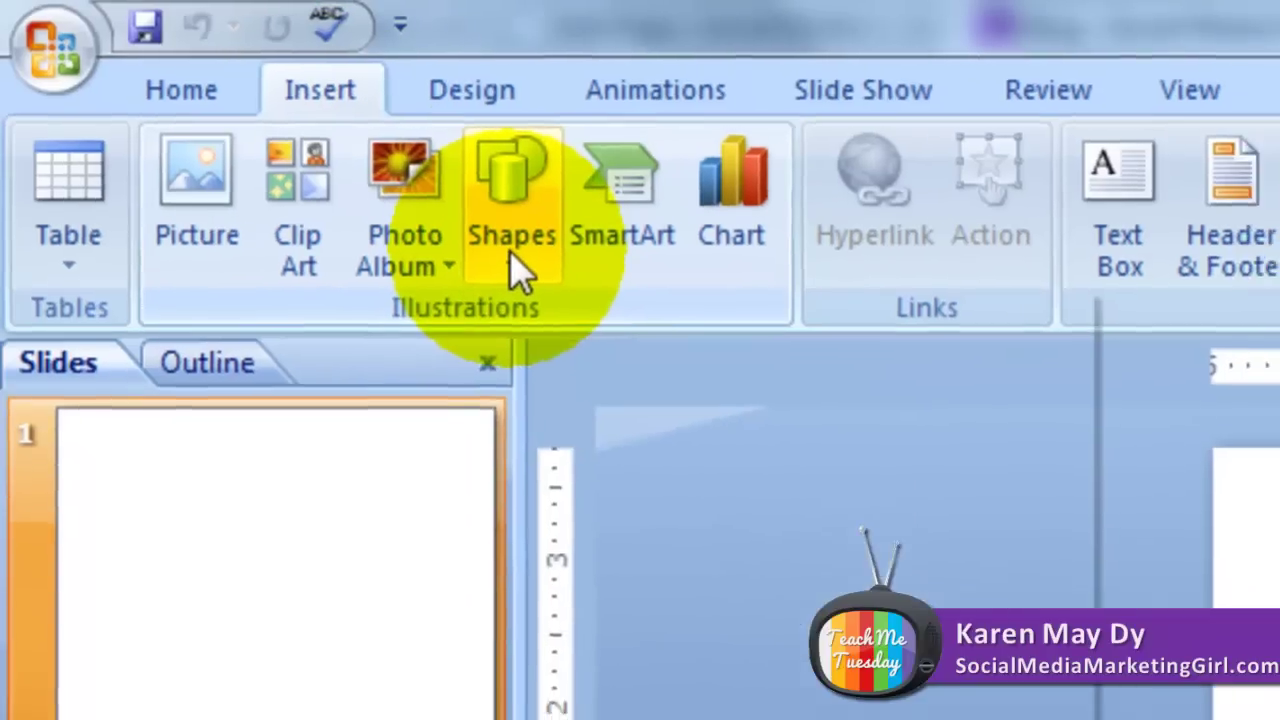
left_click(534, 250)
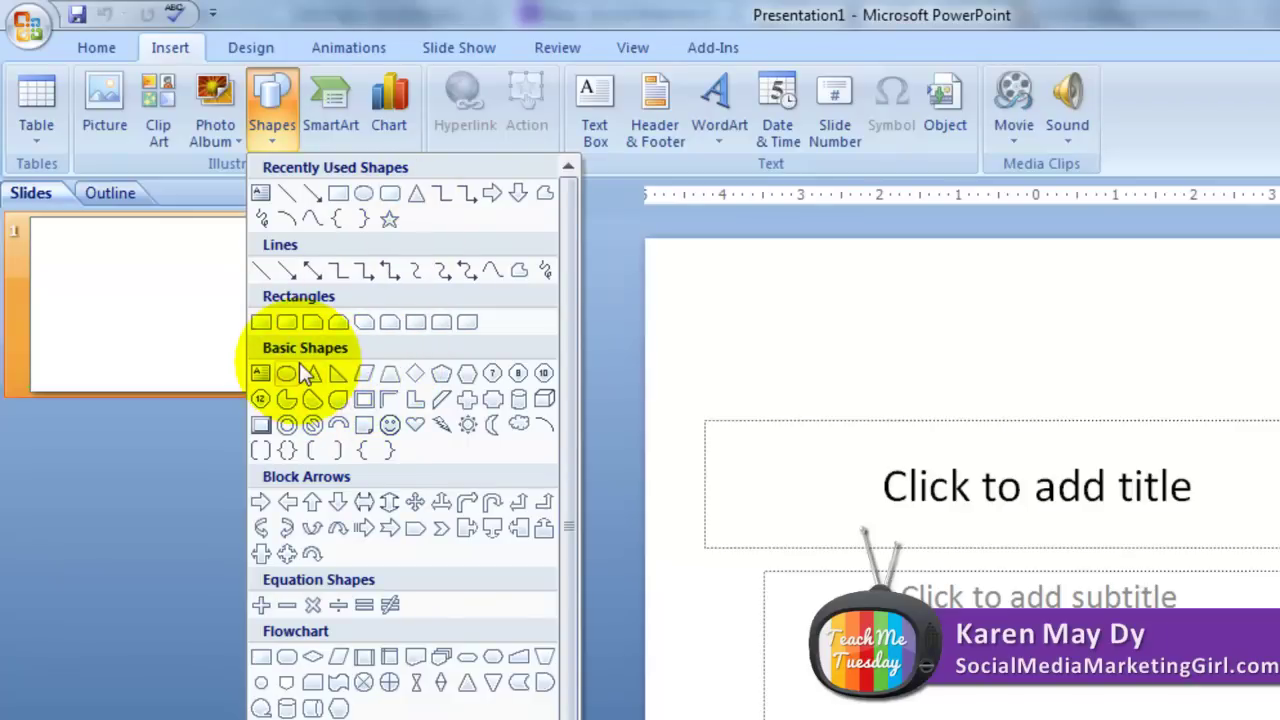
Step: Draw a tall Flowchart: Alternate Process rounded rectangle and delete the subtitle placeholder
left_click(287, 657)
left_click_drag(808, 290, 1092, 715)
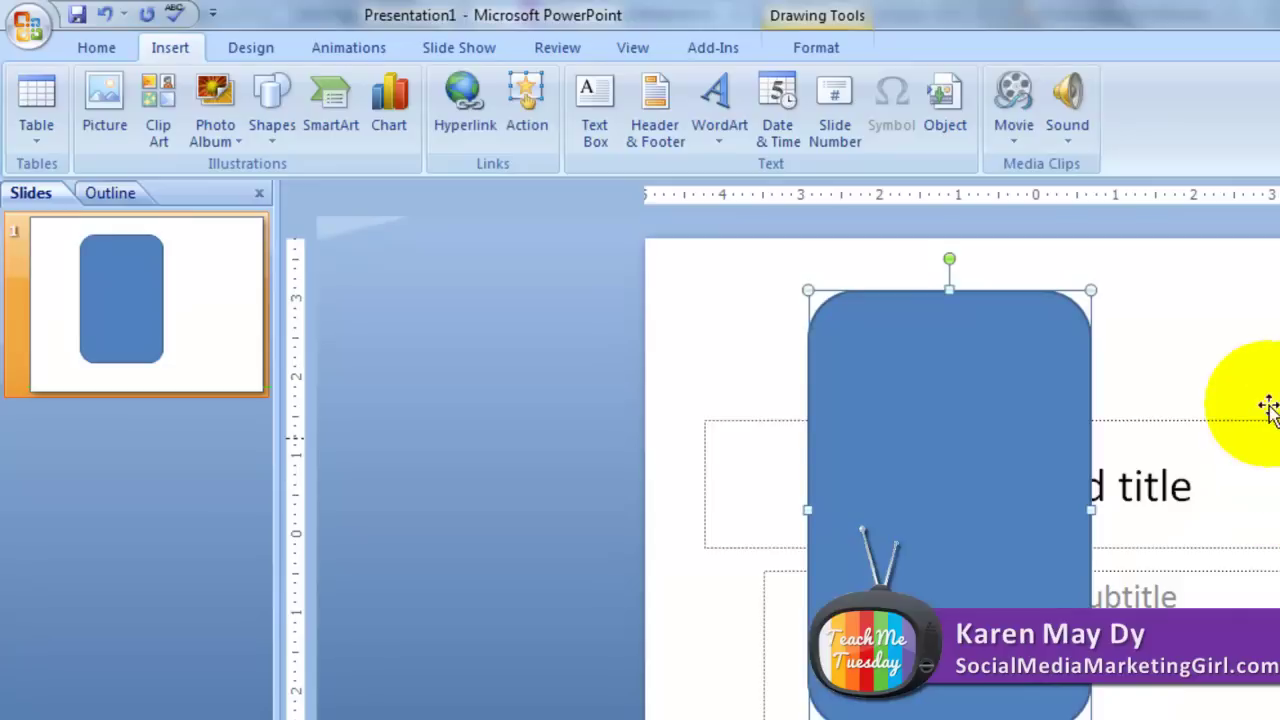
left_click(1245, 422)
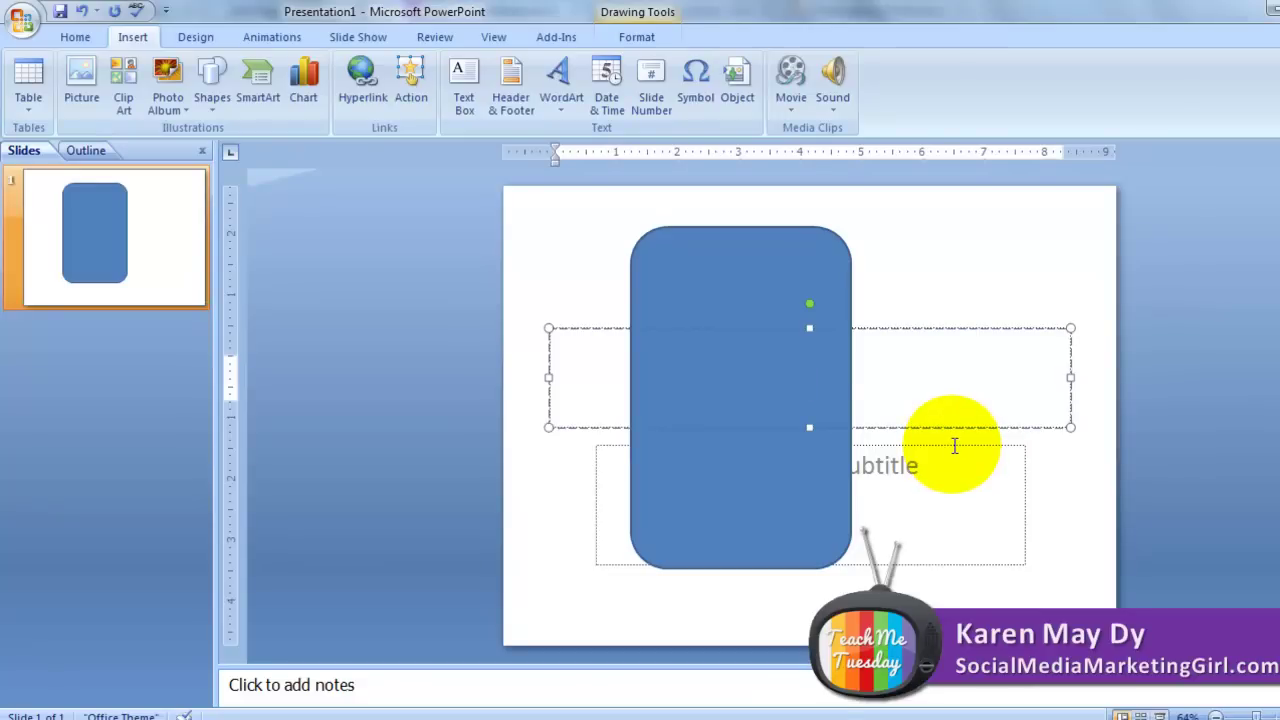
left_click(952, 445)
key("Escape")
key("Delete")
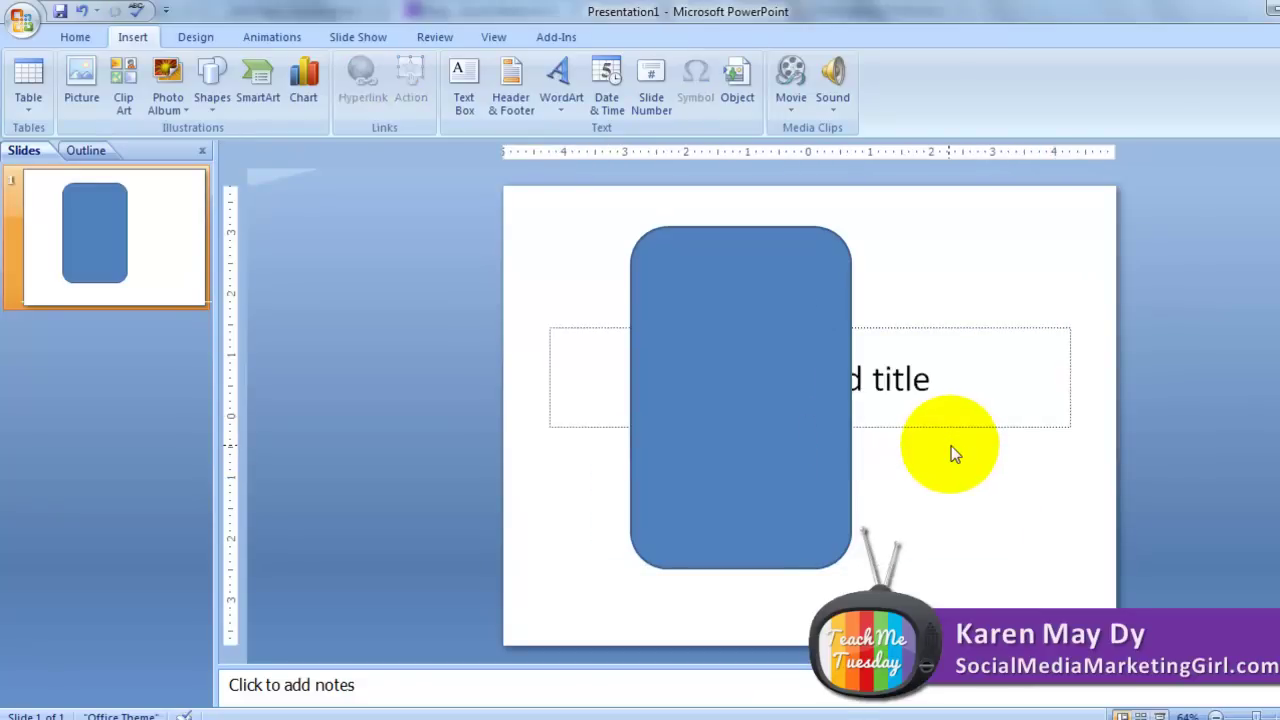
Step: Delete the empty title placeholder and move the rounded rectangle left of centre
left_click(989, 328)
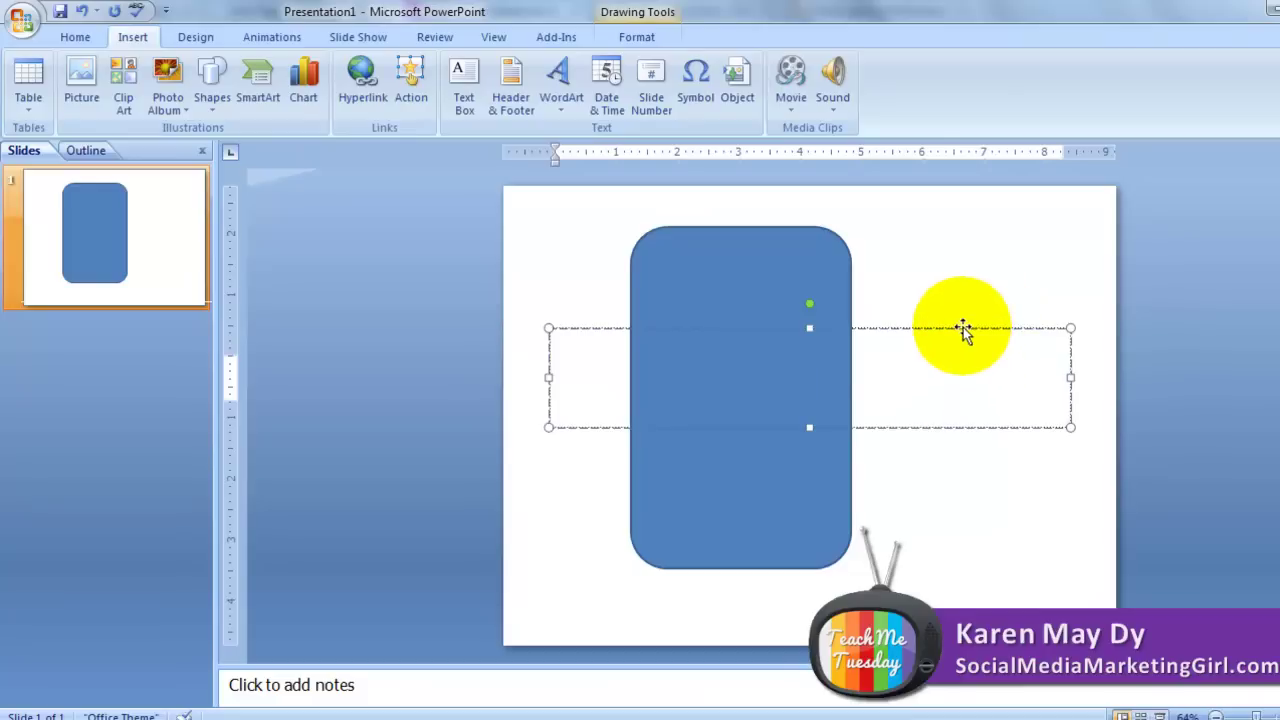
left_click(963, 327)
key("Delete")
left_click_drag(794, 305, 757, 301)
left_click(854, 286)
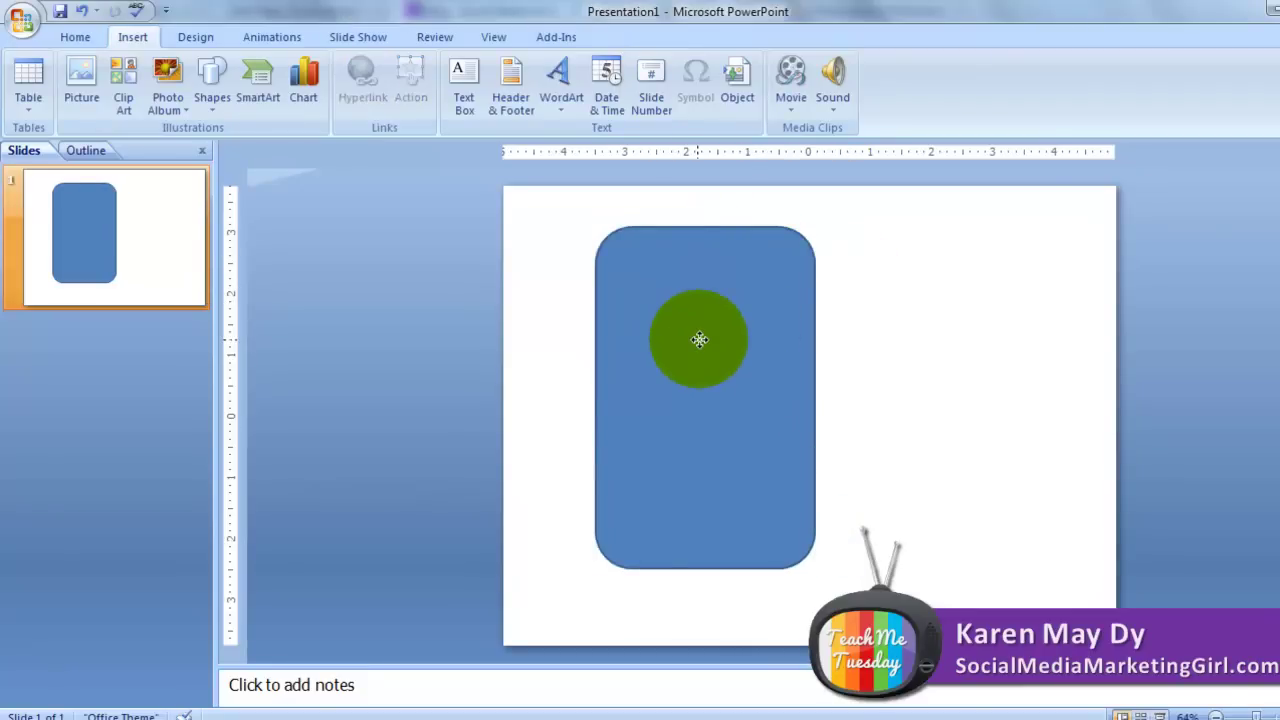
left_click(699, 339)
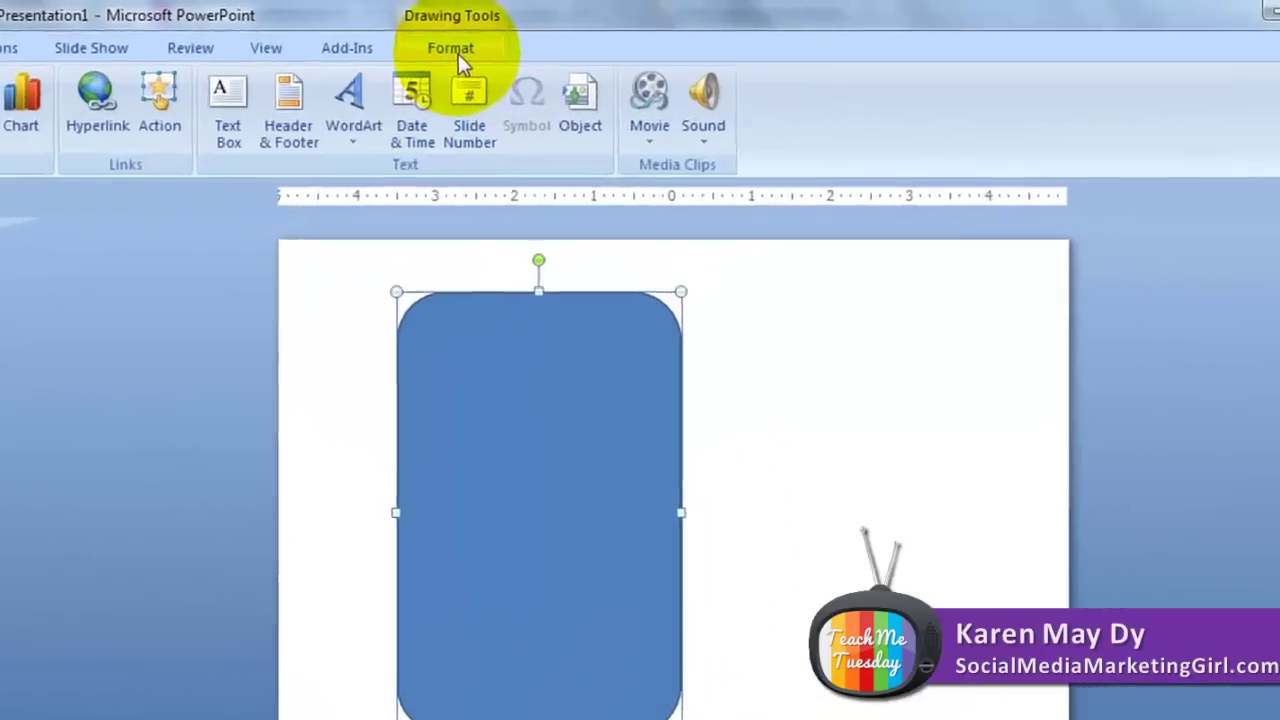
Step: Fill the rounded rectangle light aqua and remove its outline
left_click(455, 50)
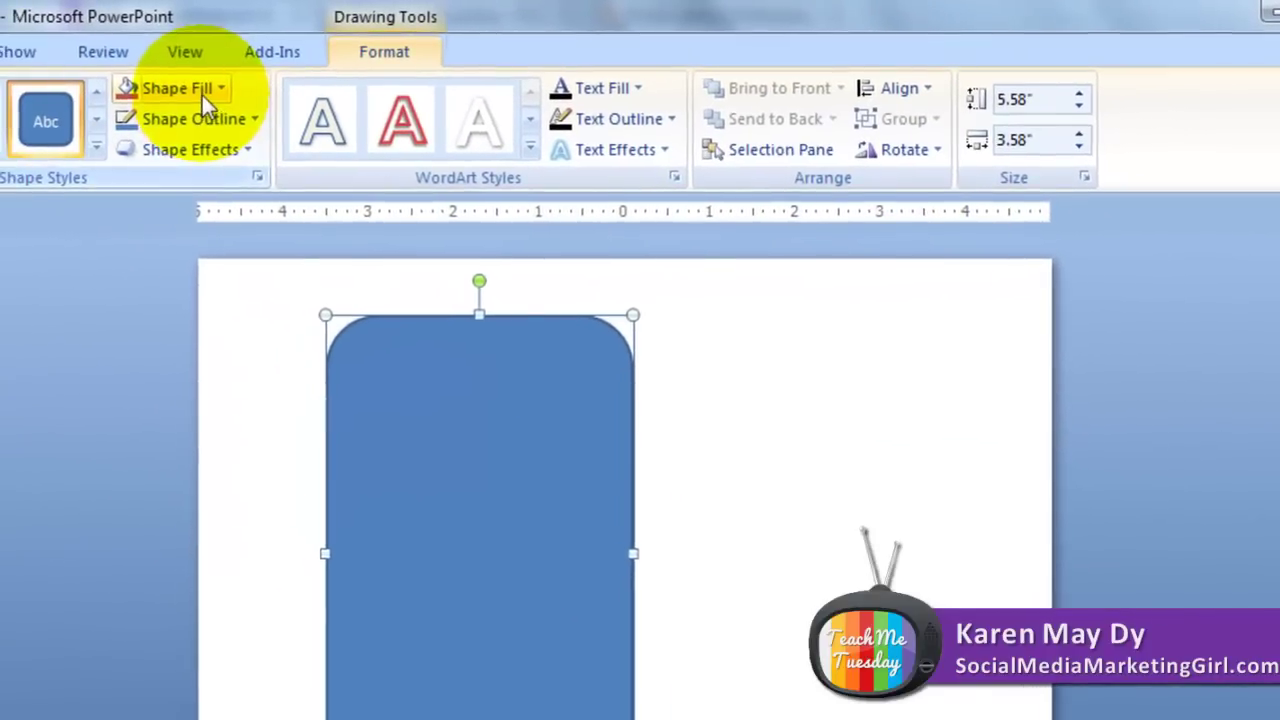
left_click(55, 100)
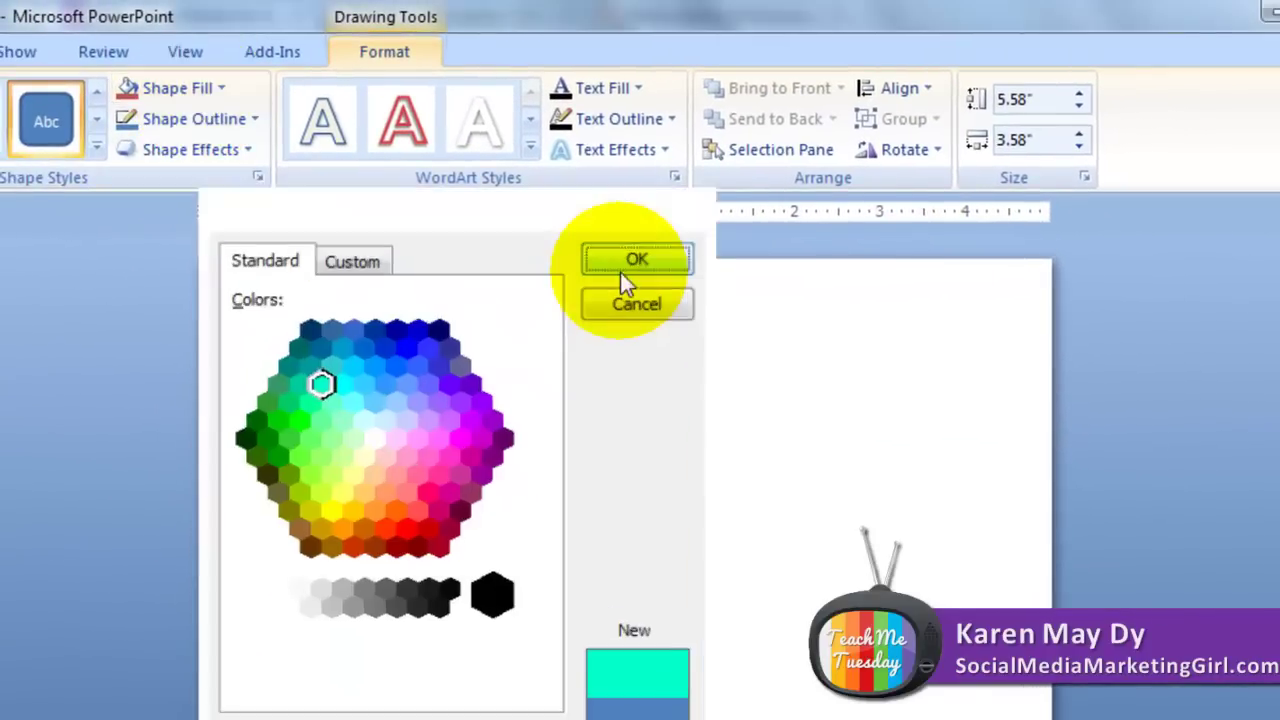
left_click(621, 268)
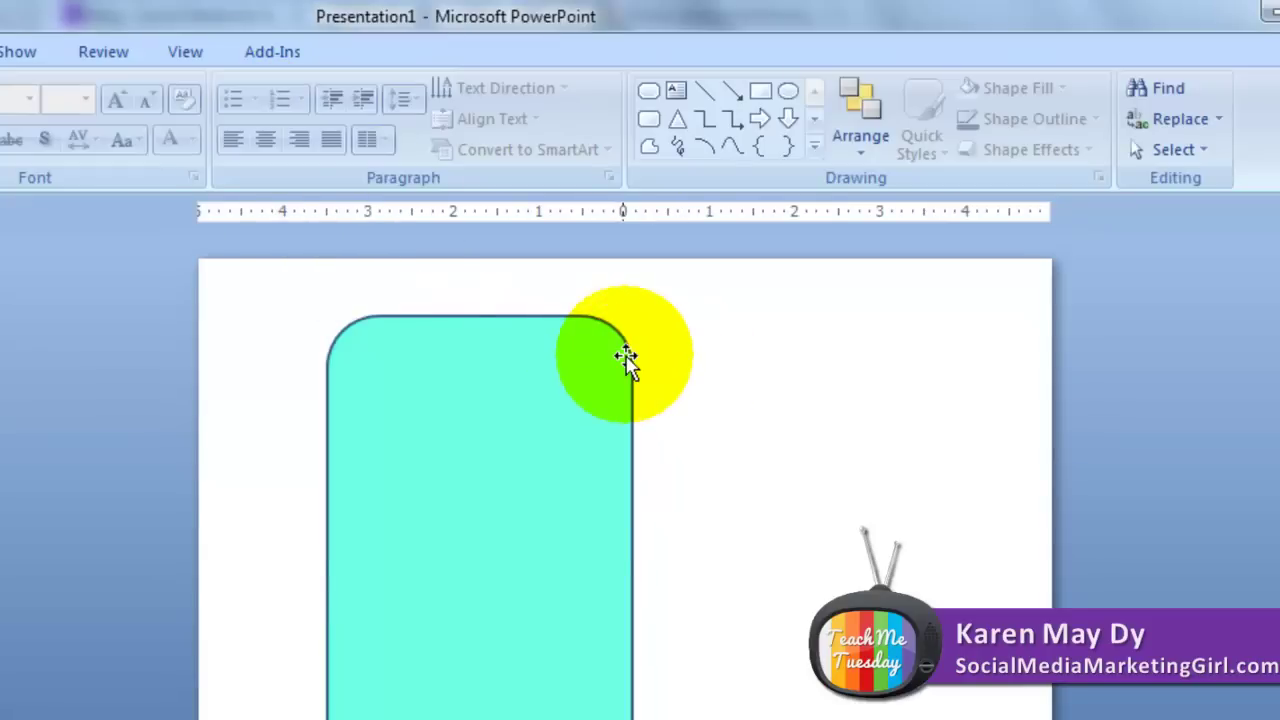
double_click(626, 360)
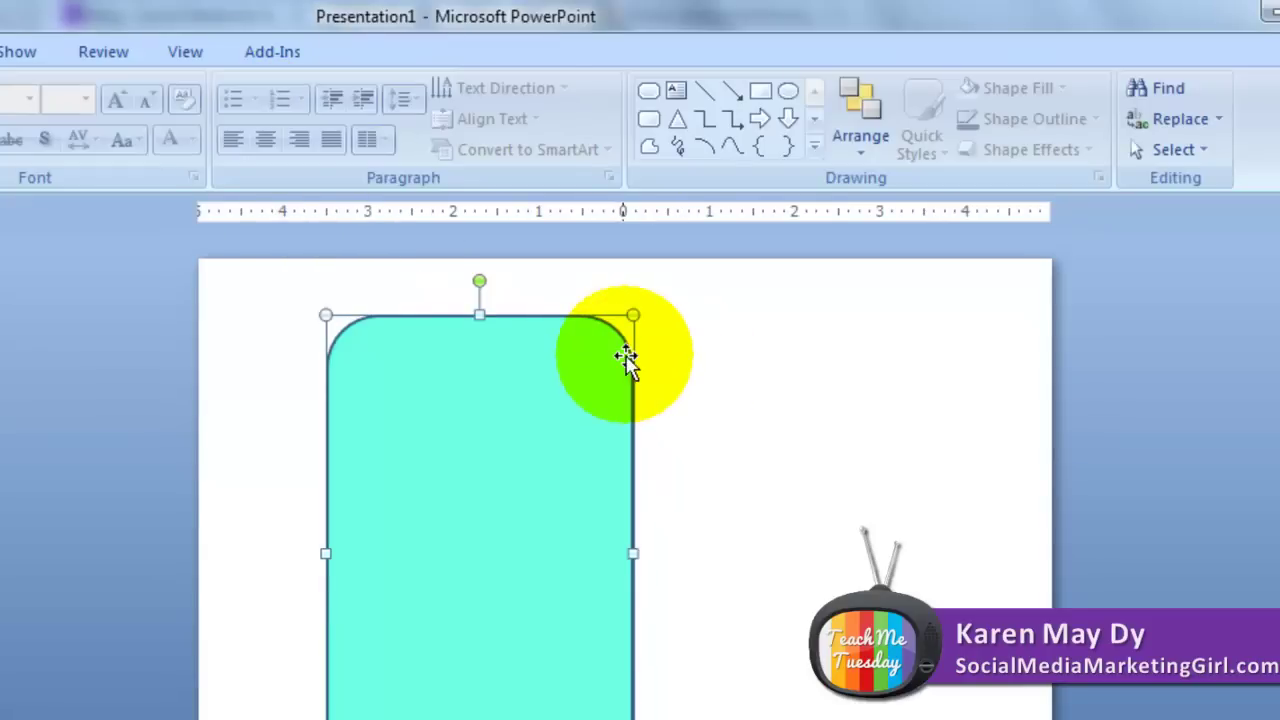
left_click(195, 118)
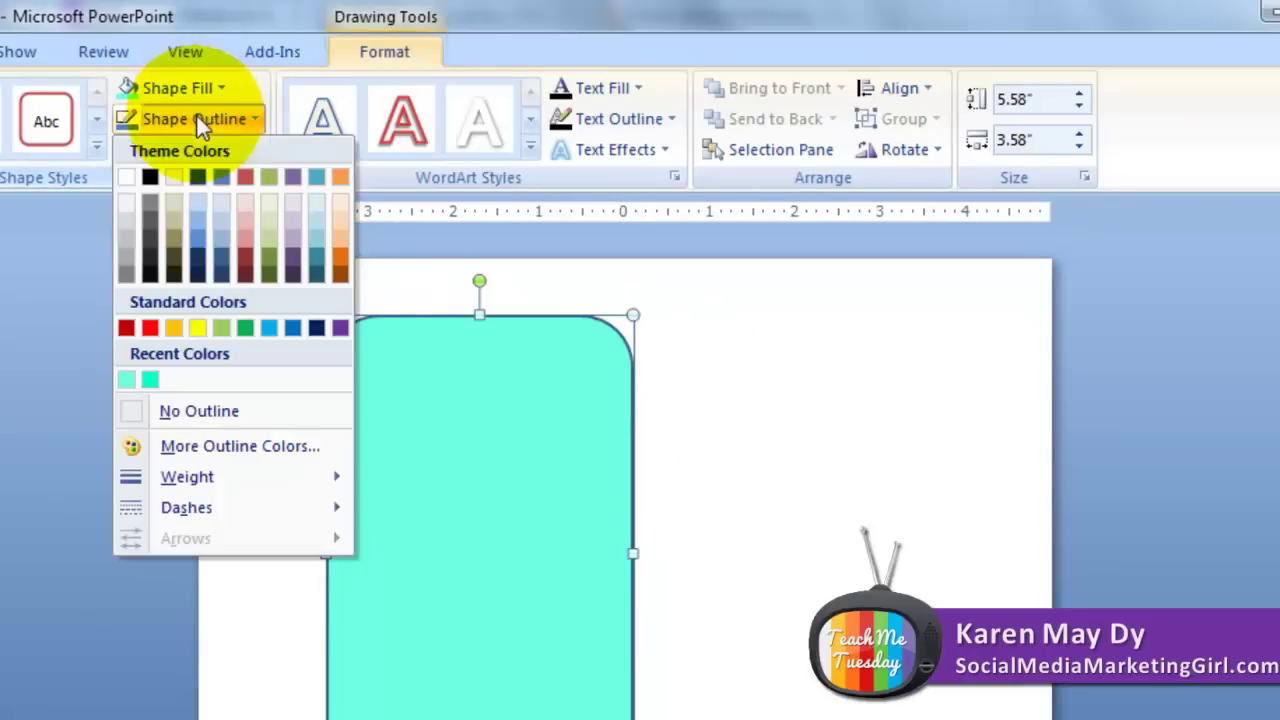
left_click(163, 416)
left_click(785, 449)
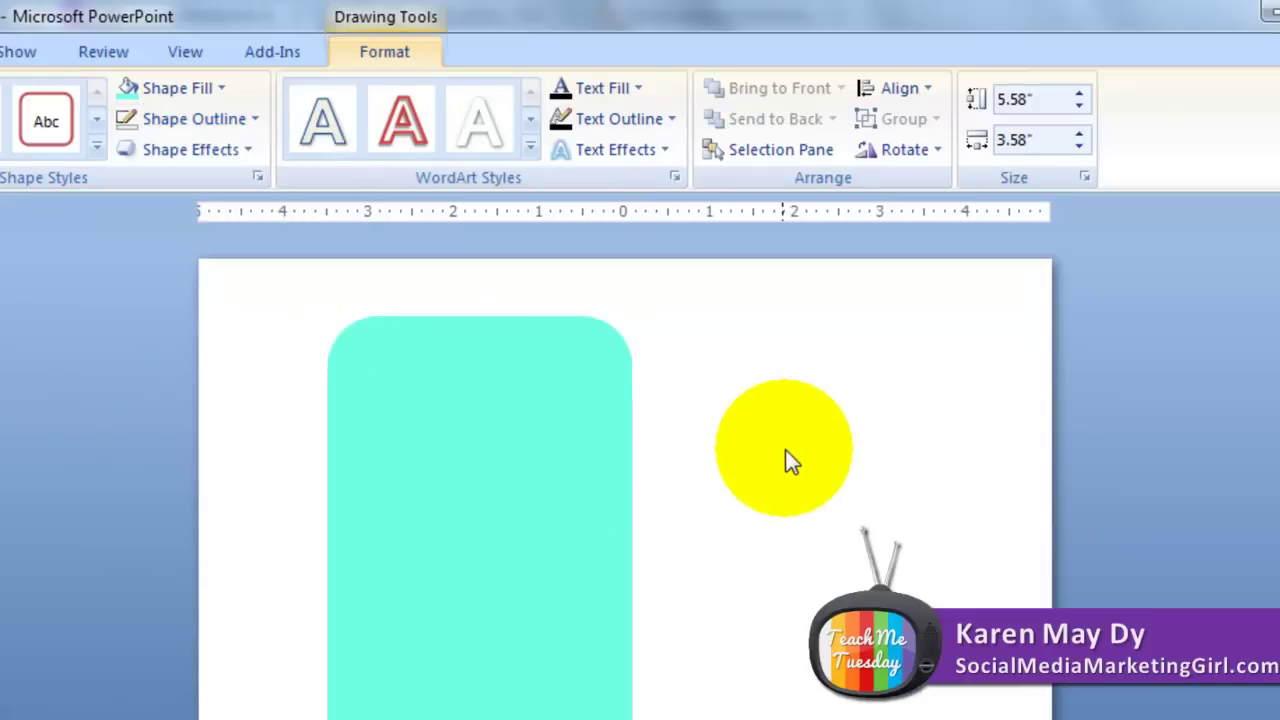
left_click(553, 476)
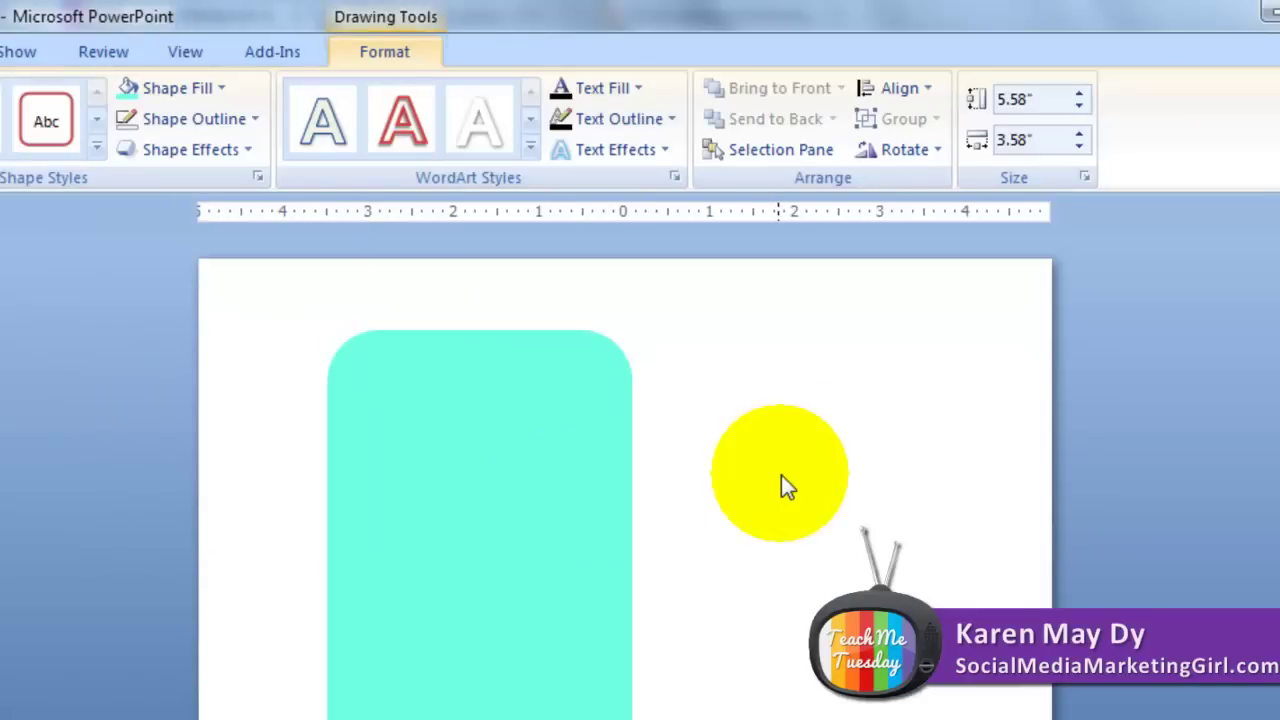
left_click(781, 475)
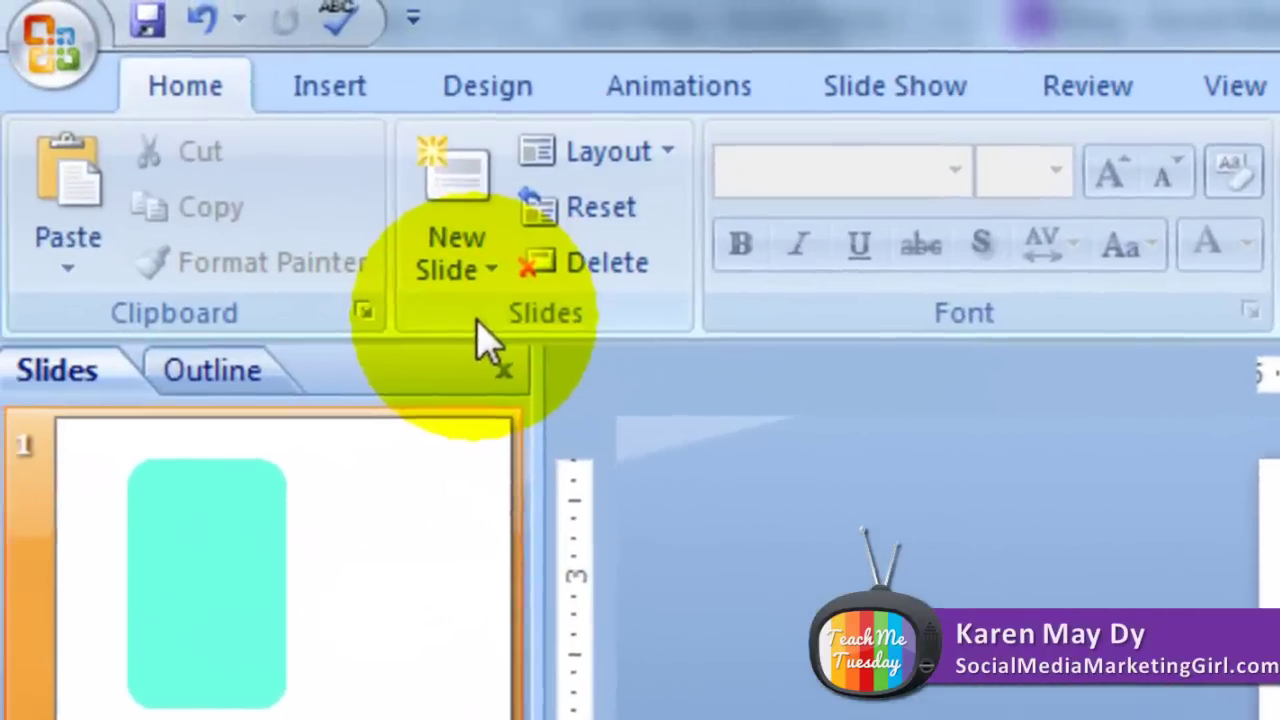
Step: Insert ecover-big.png, shrink it slightly and place it across the top of the aqua shape
left_click(356, 100)
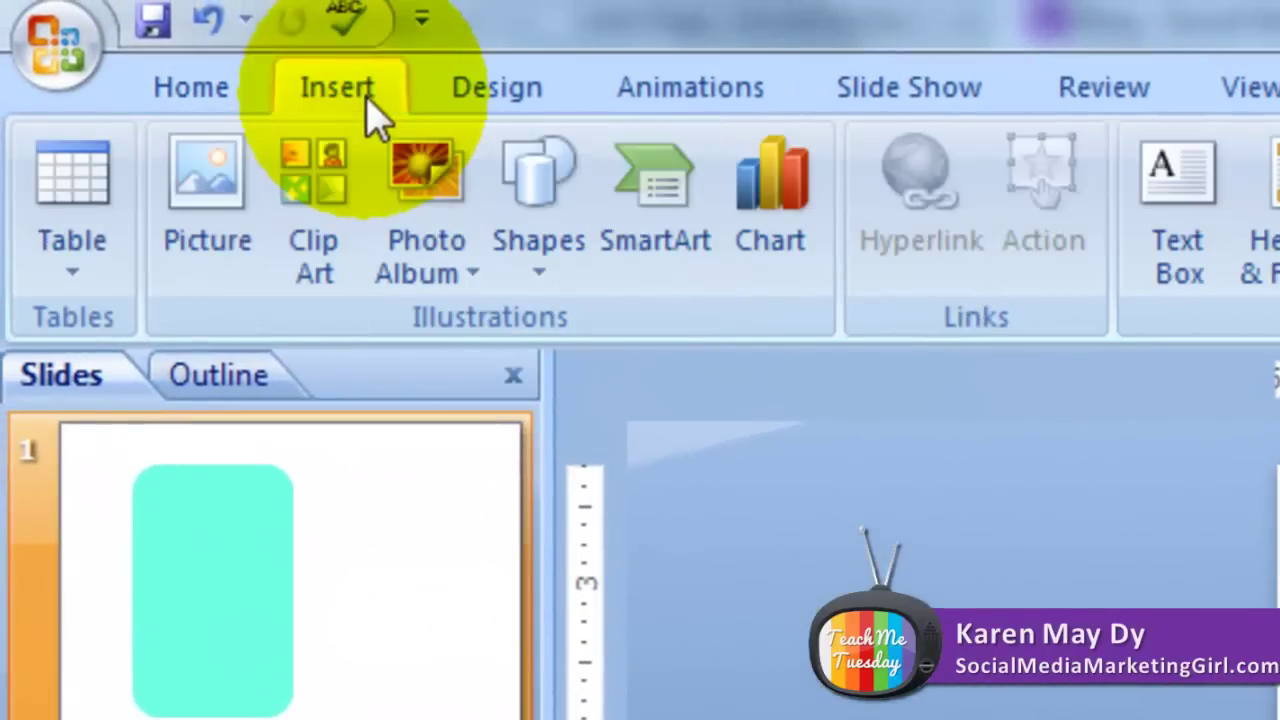
left_click(226, 224)
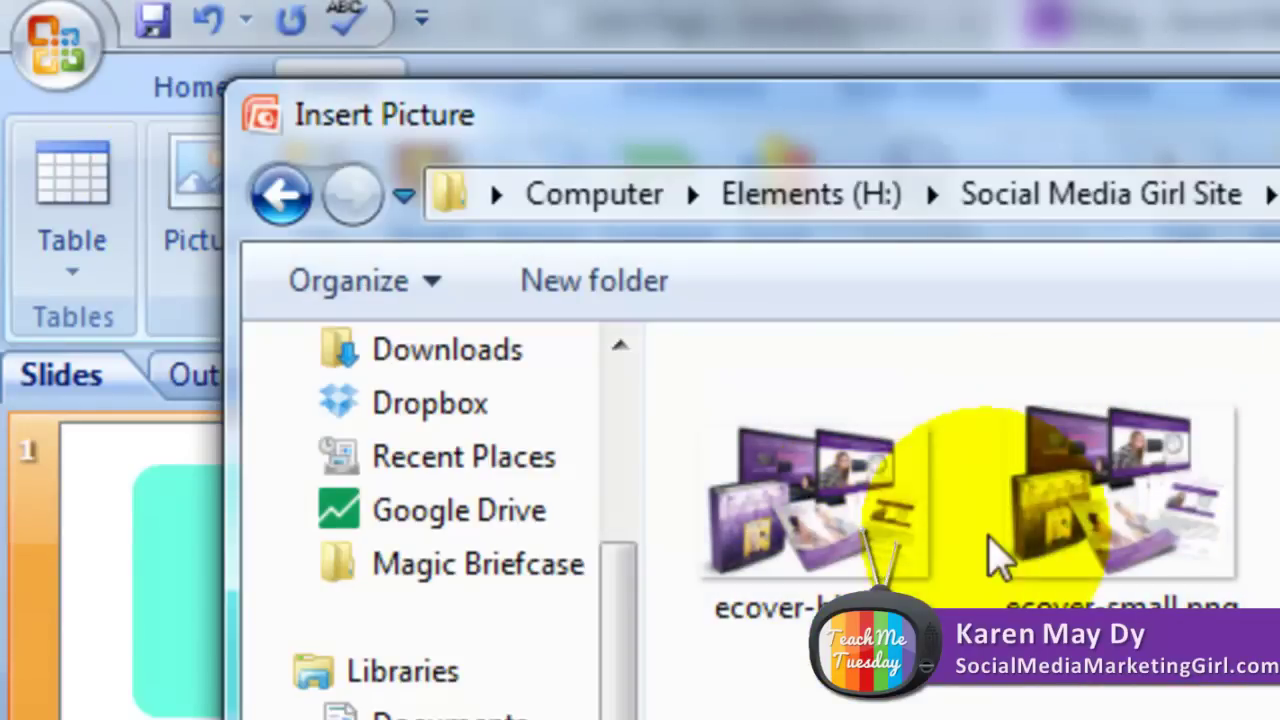
left_click(840, 540)
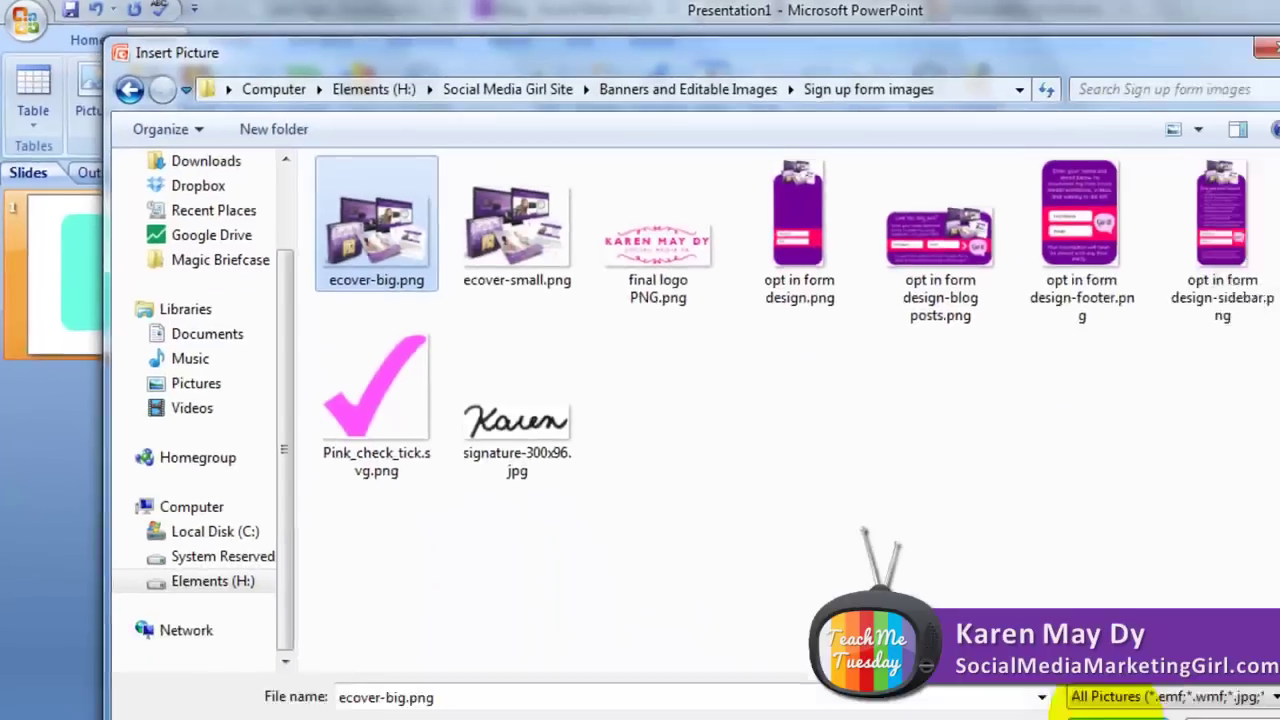
key("Return")
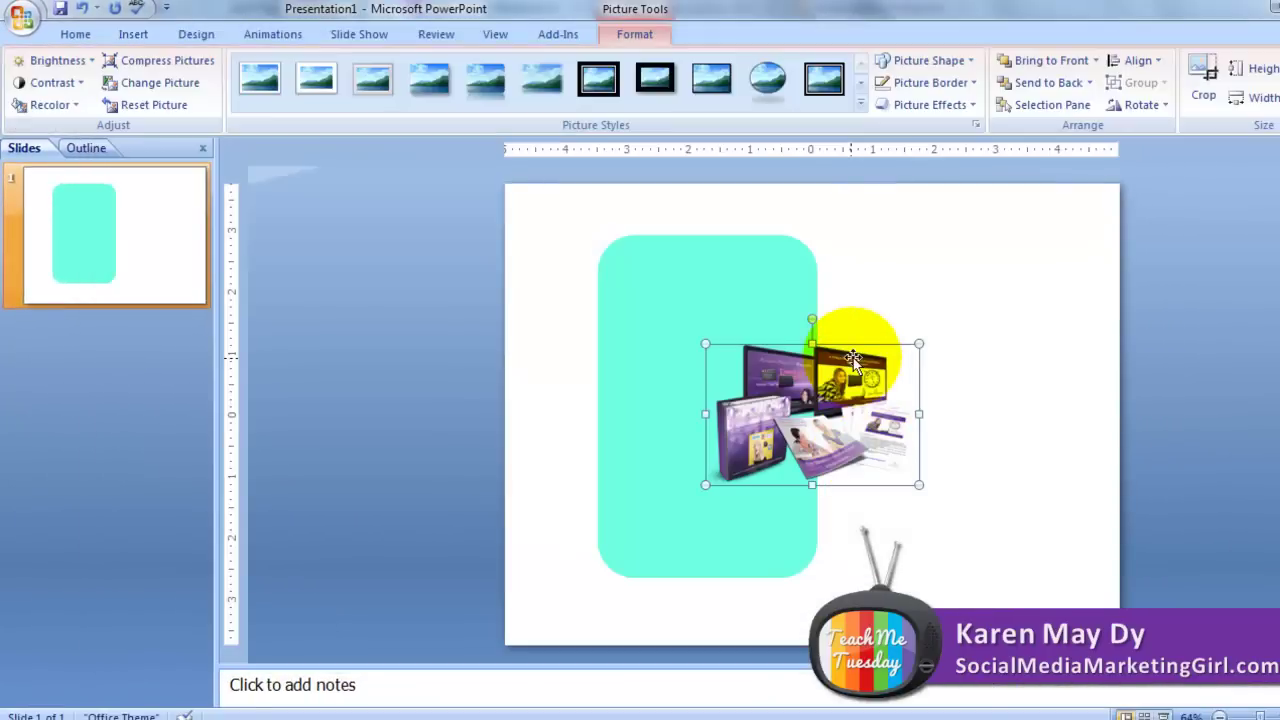
left_click_drag(900, 352, 898, 357)
left_click_drag(803, 434, 703, 273)
left_click(920, 312)
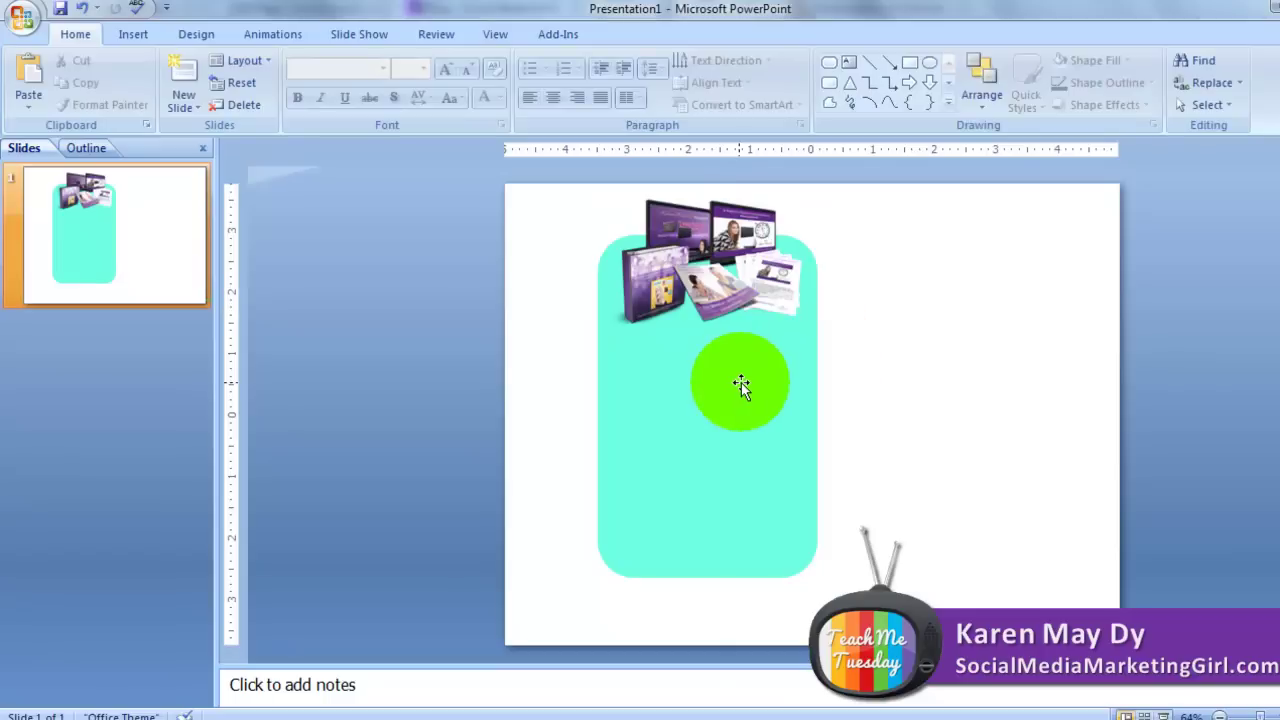
left_click(741, 382)
Step: Change the rounded rectangle's fill from cyan to purple
left_click(643, 35)
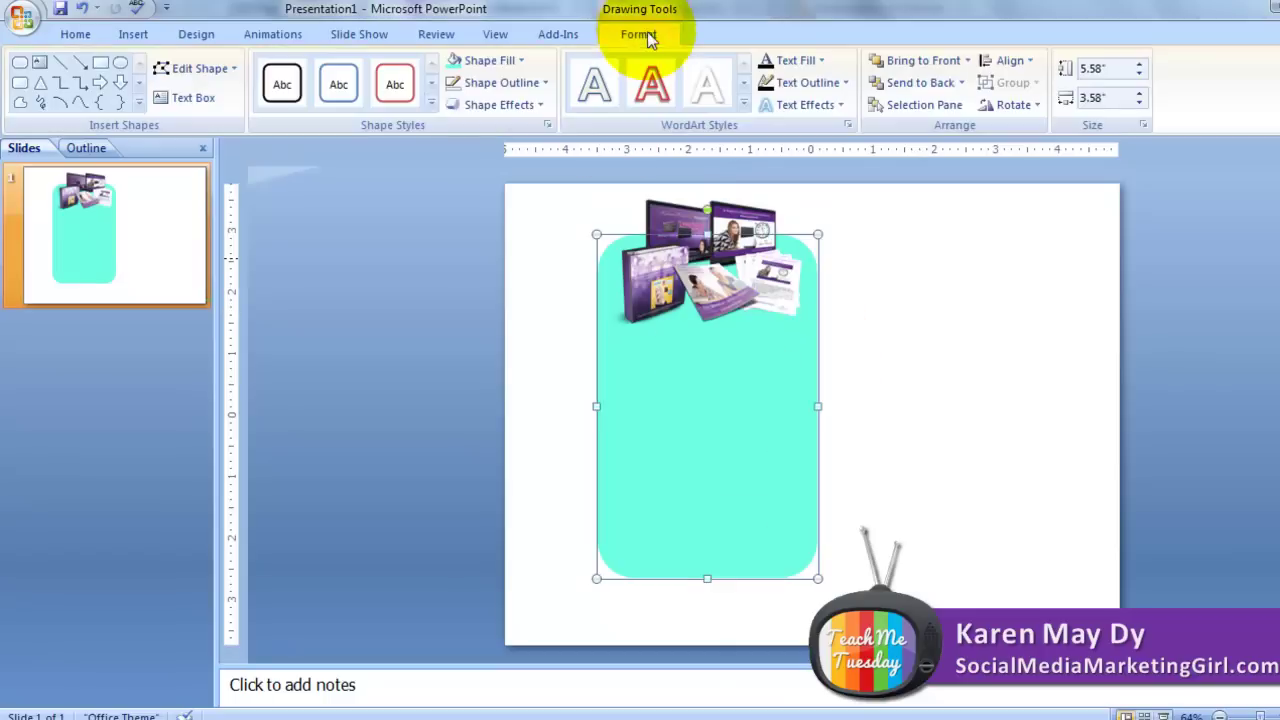
left_click(488, 61)
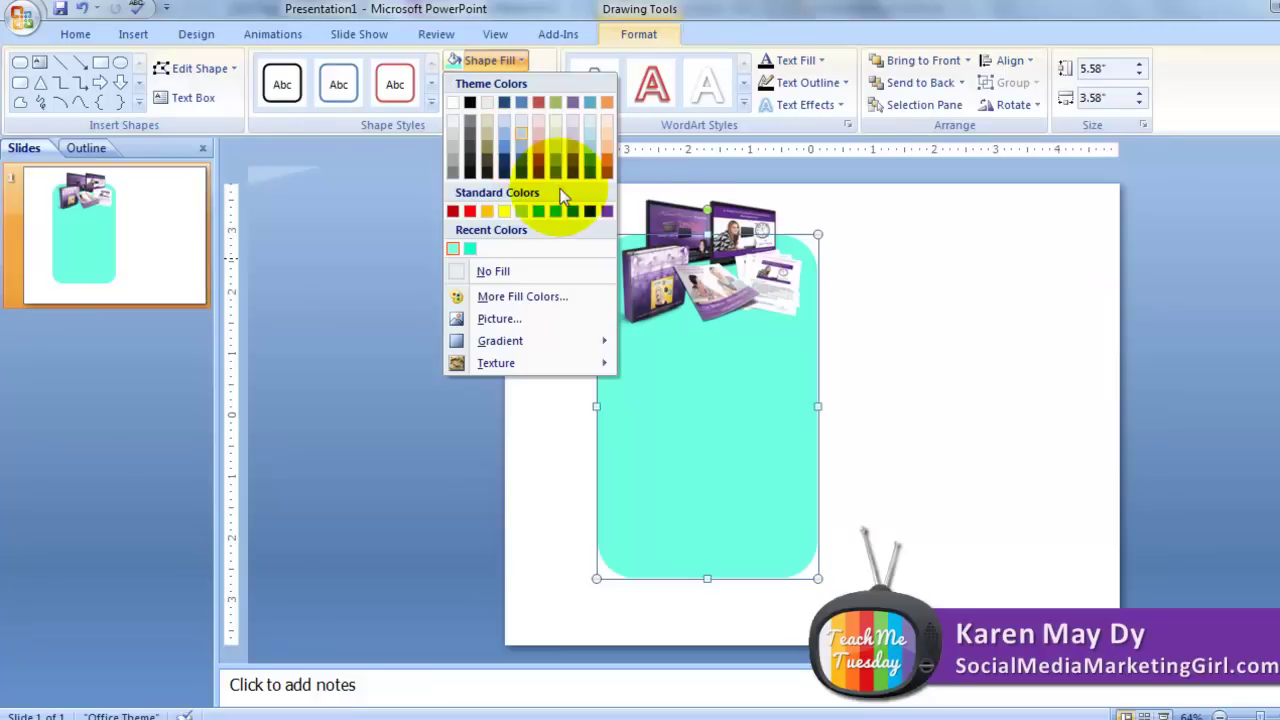
left_click(606, 211)
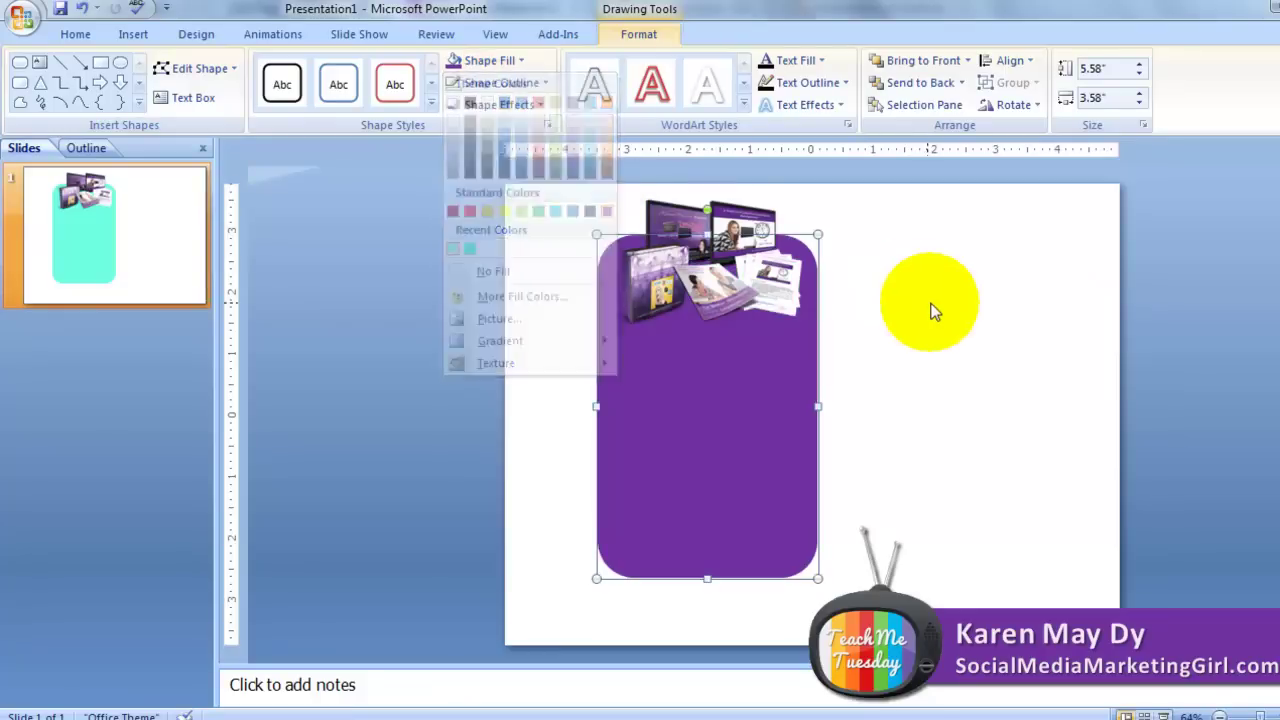
left_click(932, 308)
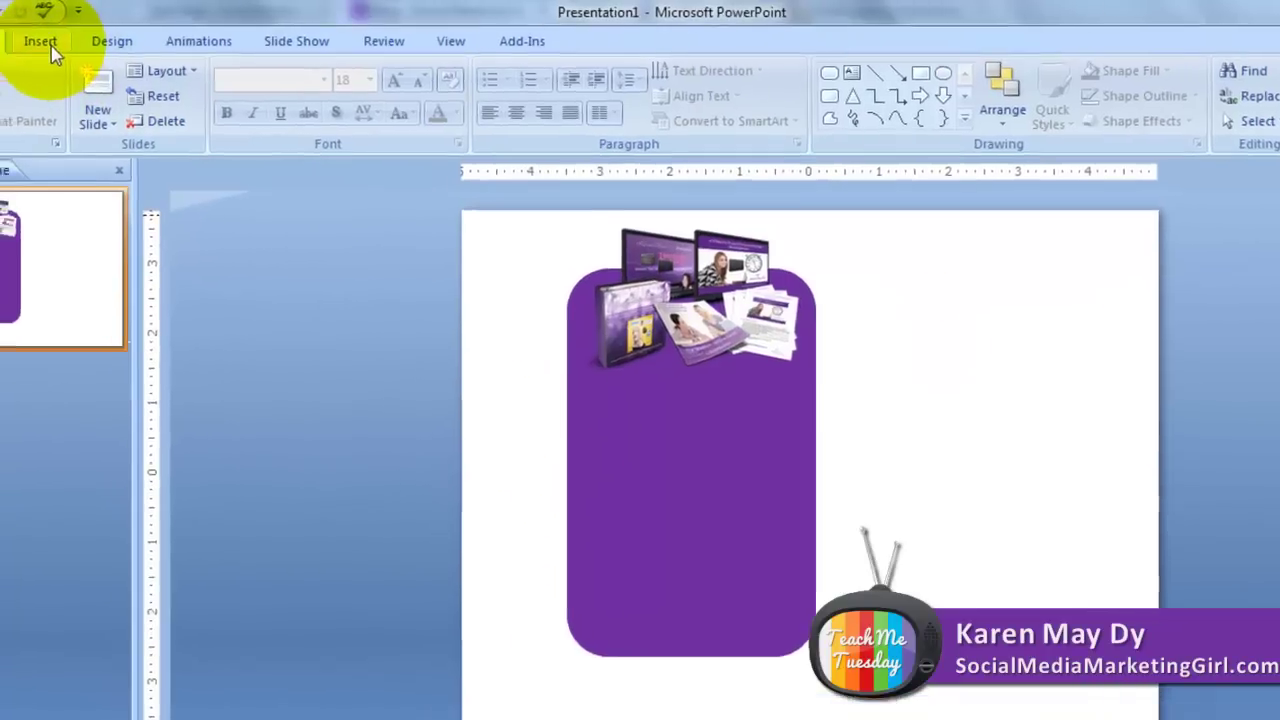
left_click(23, 38)
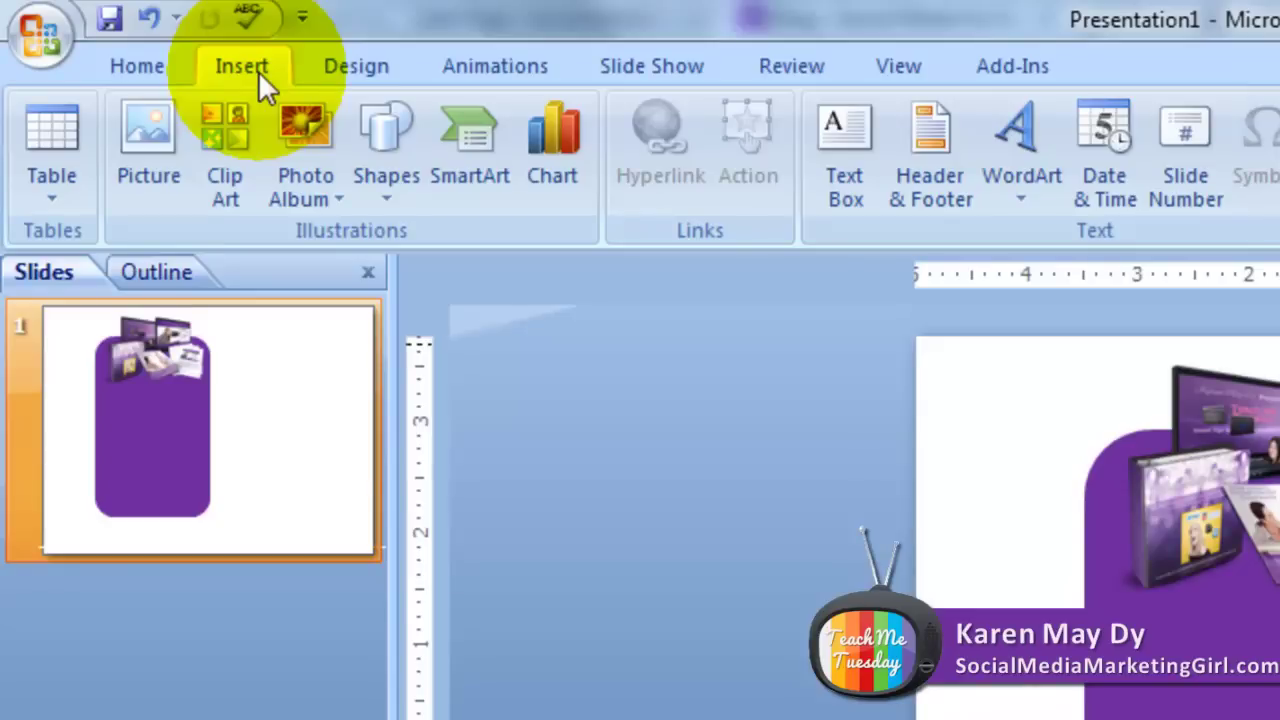
Step: Draw a plain rectangle bar across the lower half of the purple shape
left_click(347, 167)
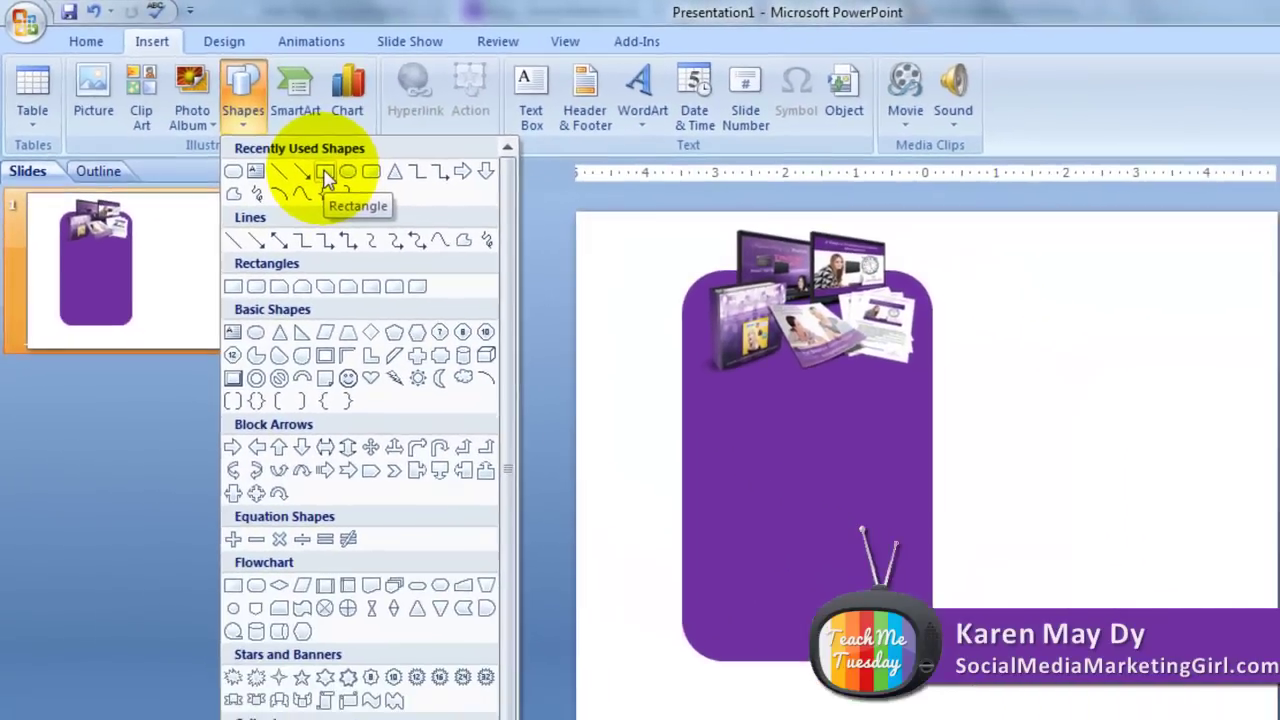
left_click(516, 272)
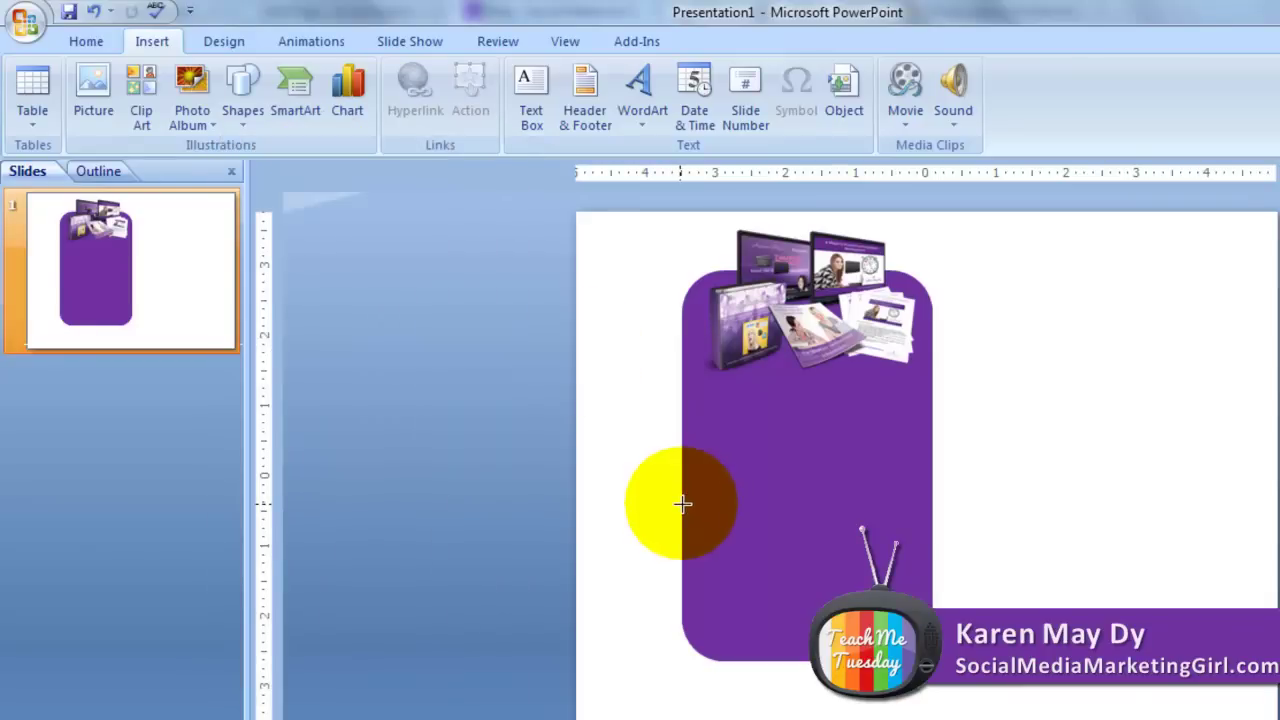
left_click_drag(688, 500, 835, 535)
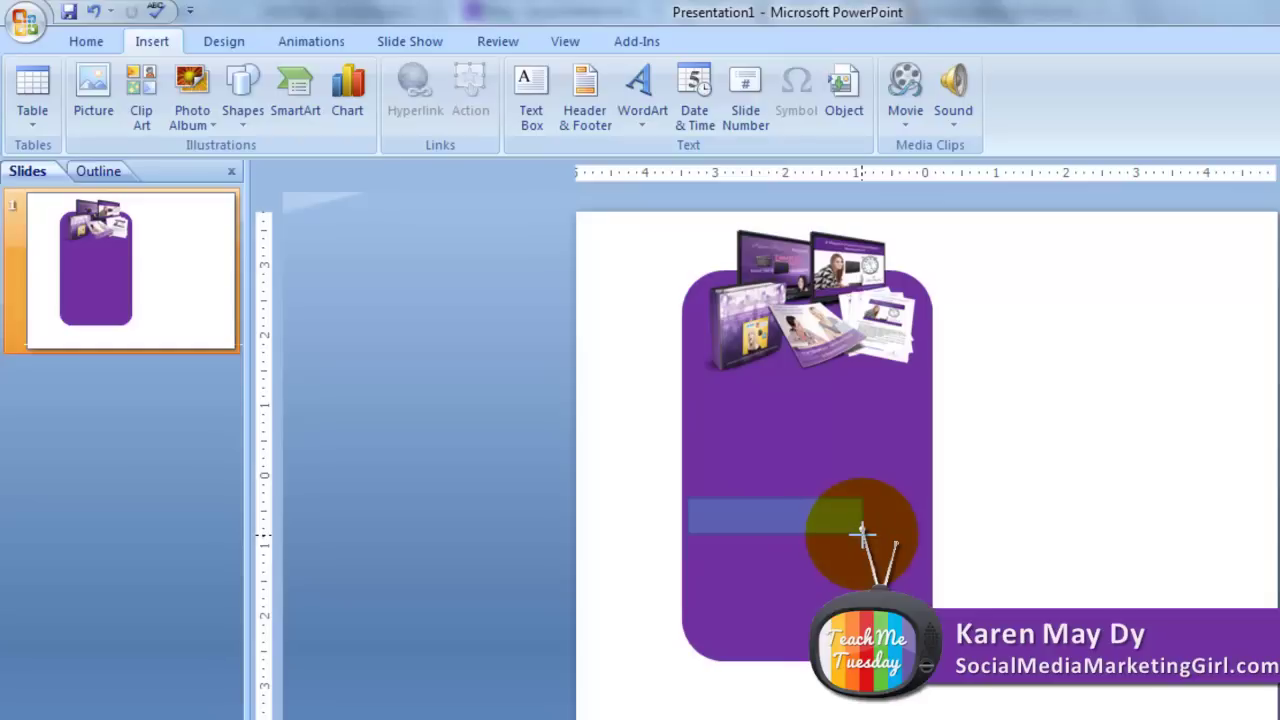
left_click_drag(862, 537, 863, 539)
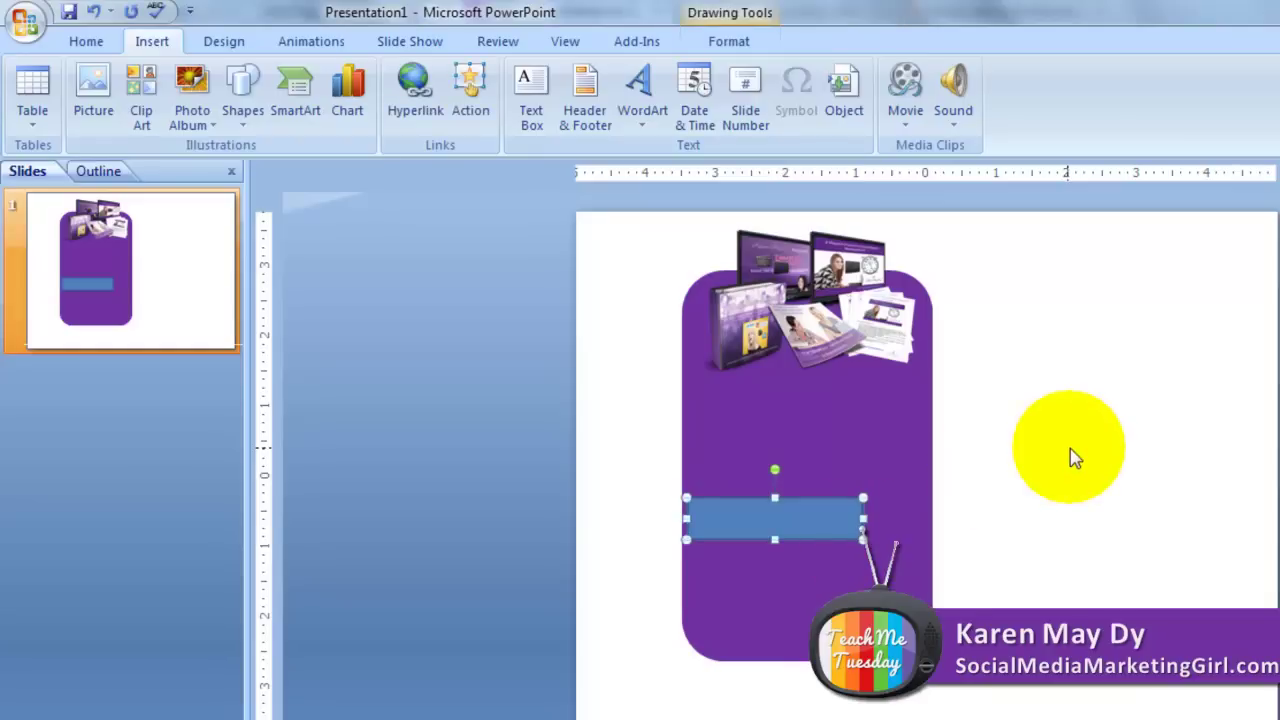
Step: Fill the bar white and remove its outline so it looks like a form field
left_click(731, 41)
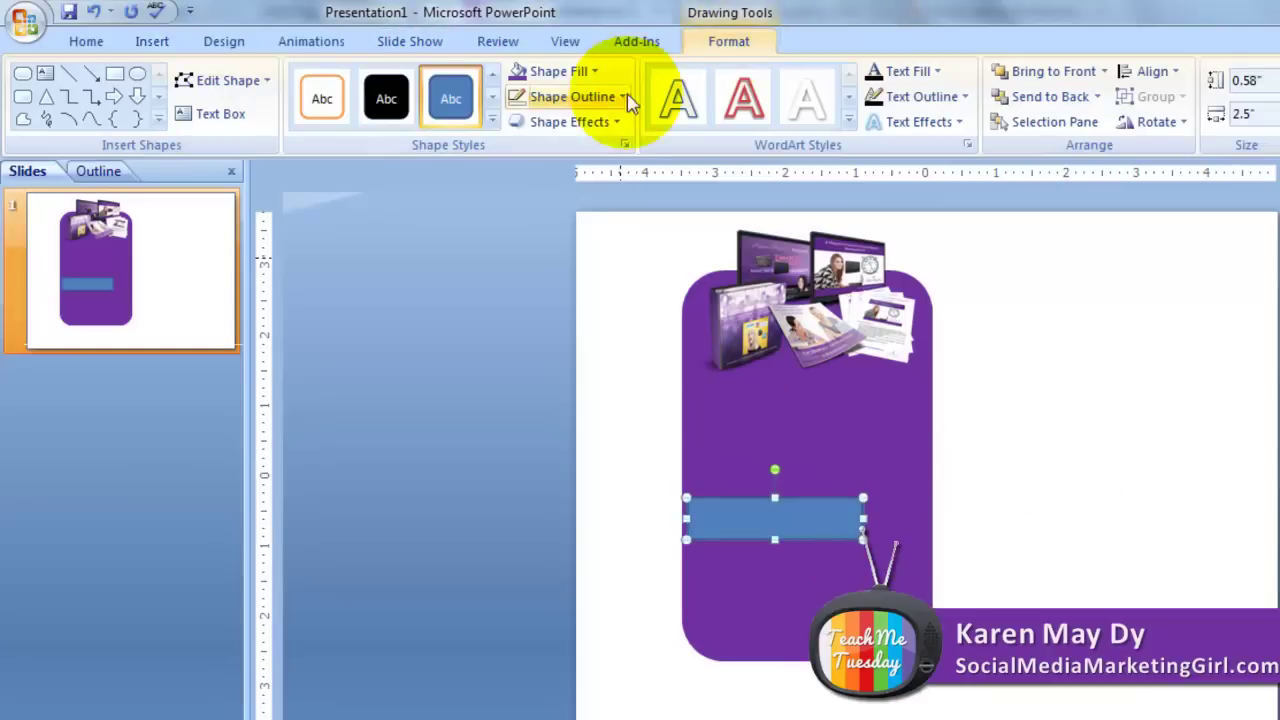
left_click(570, 80)
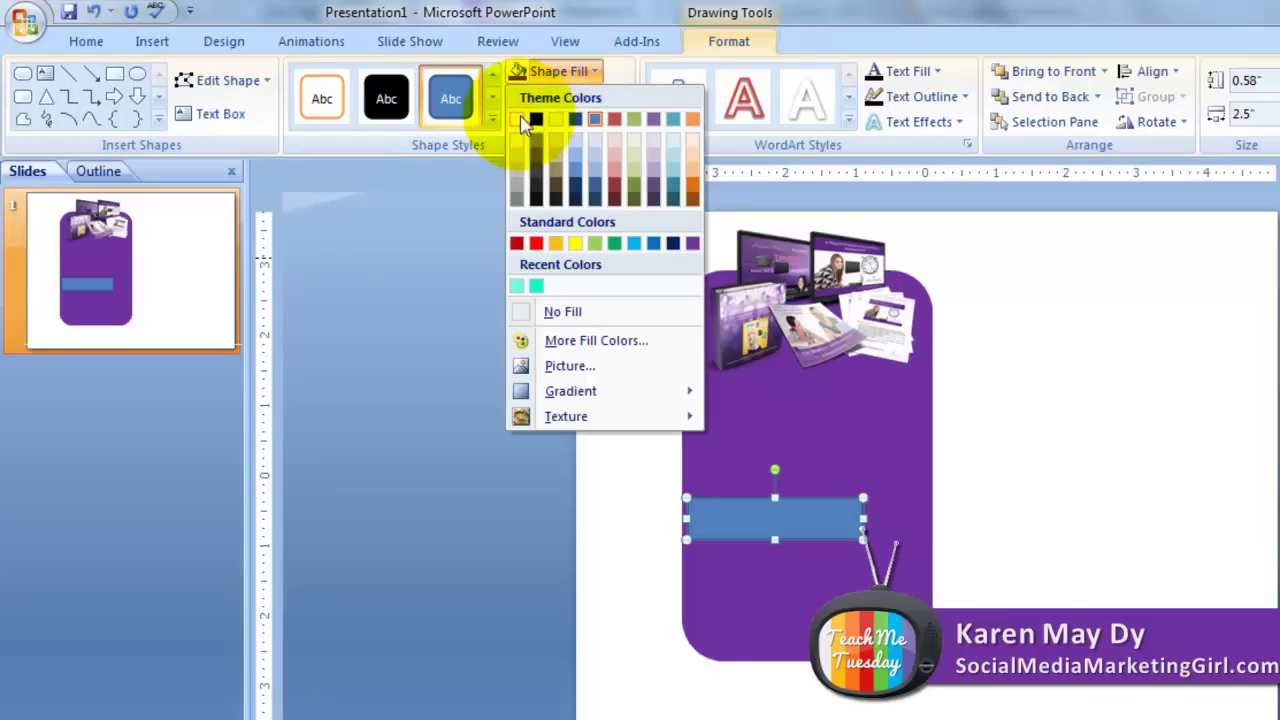
left_click(527, 115)
left_click(572, 96)
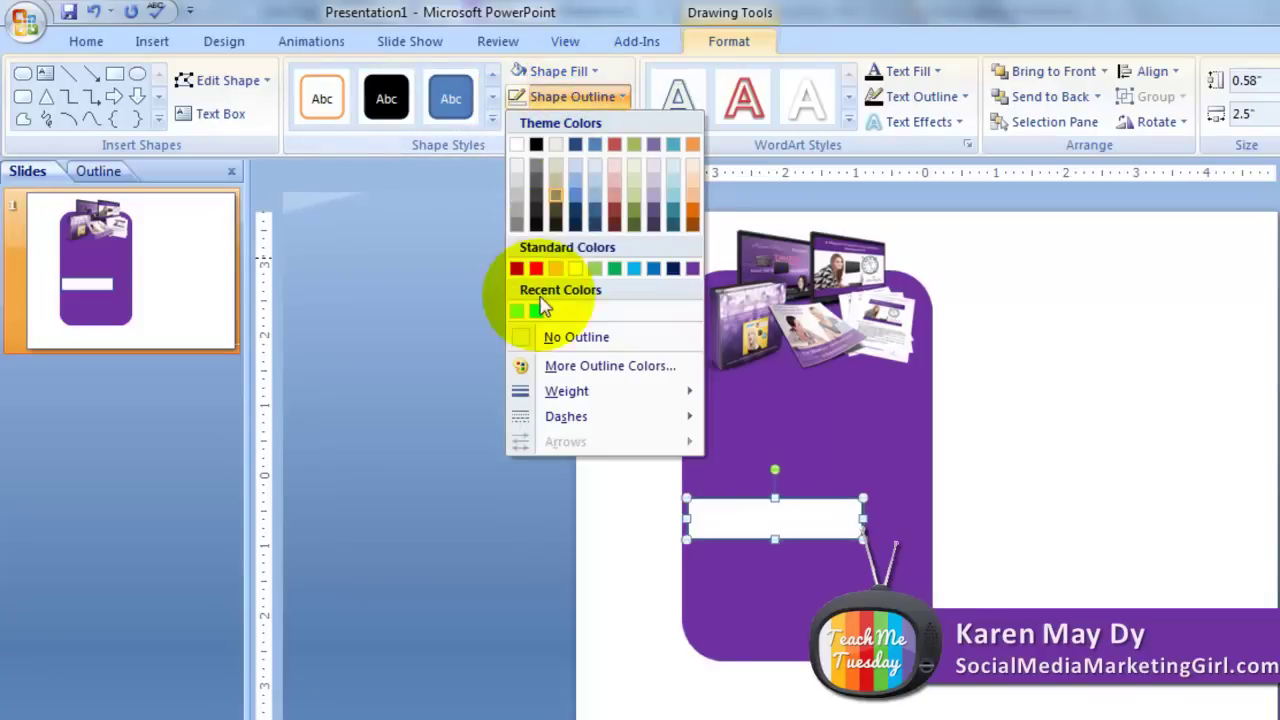
left_click(705, 338)
left_click(1006, 440)
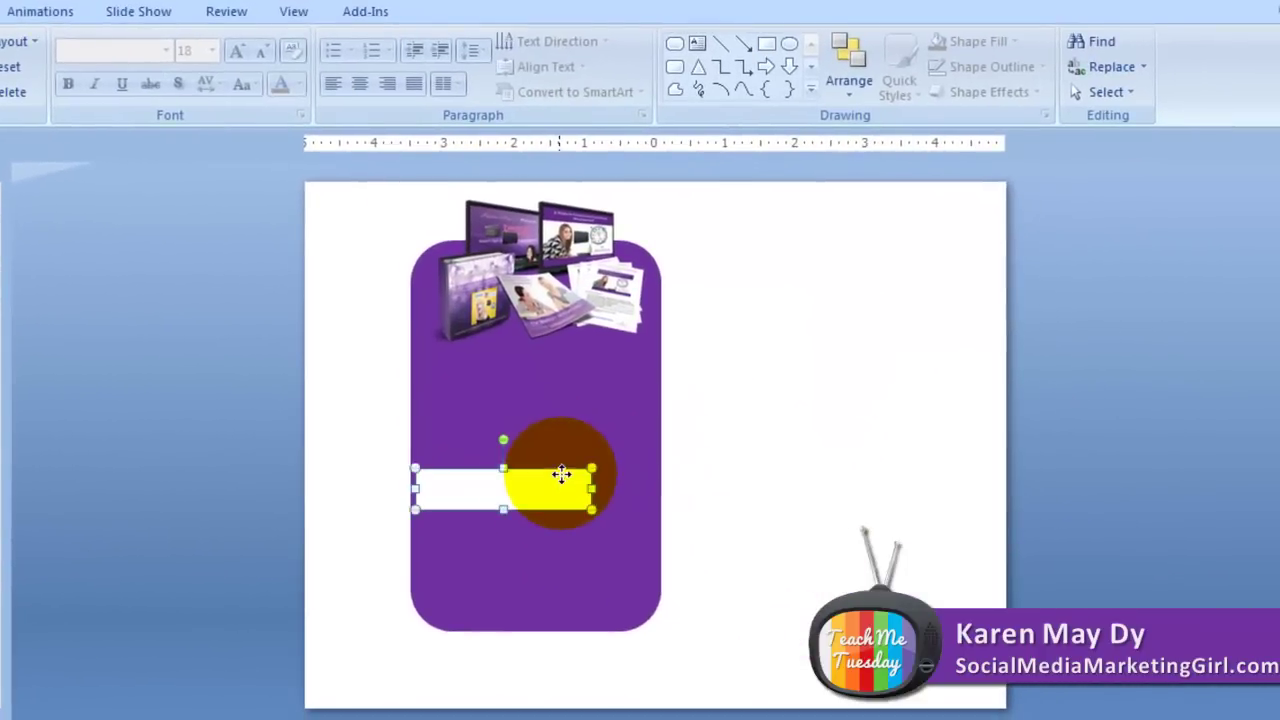
Step: Shorten the white bar's height from 0.58" to 0.5", keeping its 2.5" width
double_click(561, 474)
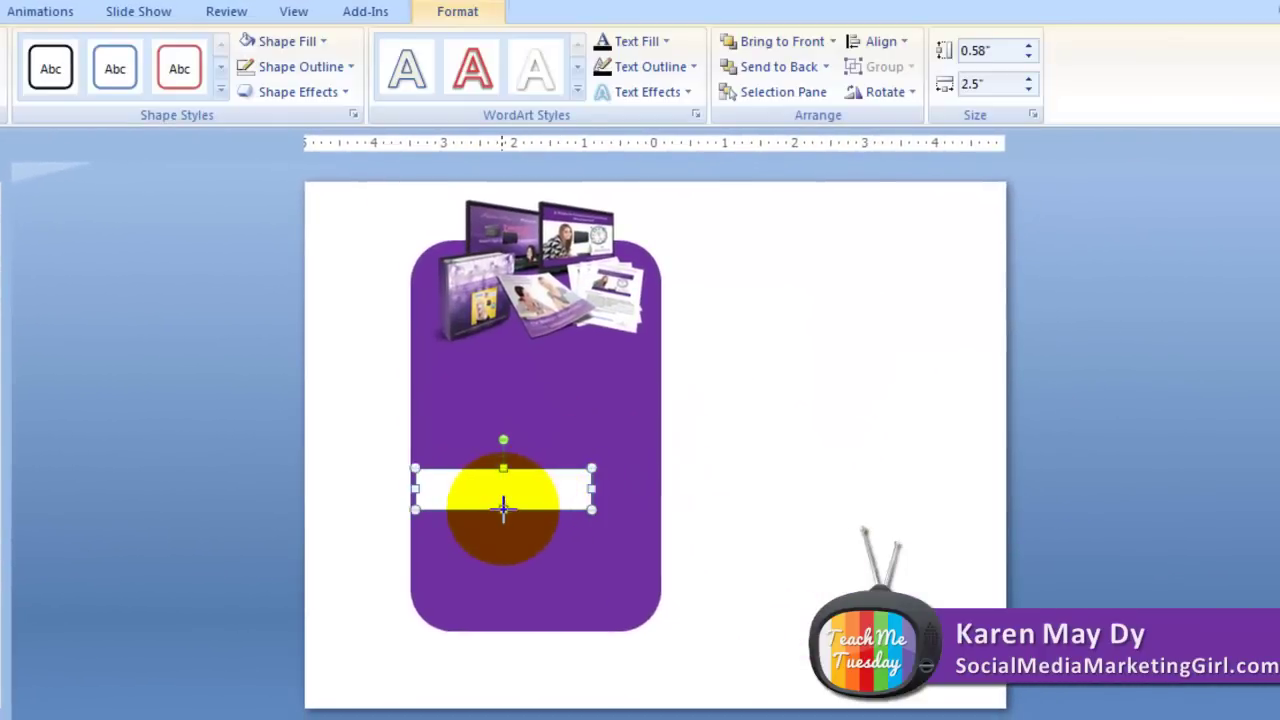
left_click_drag(503, 500, 503, 503)
left_click(726, 483)
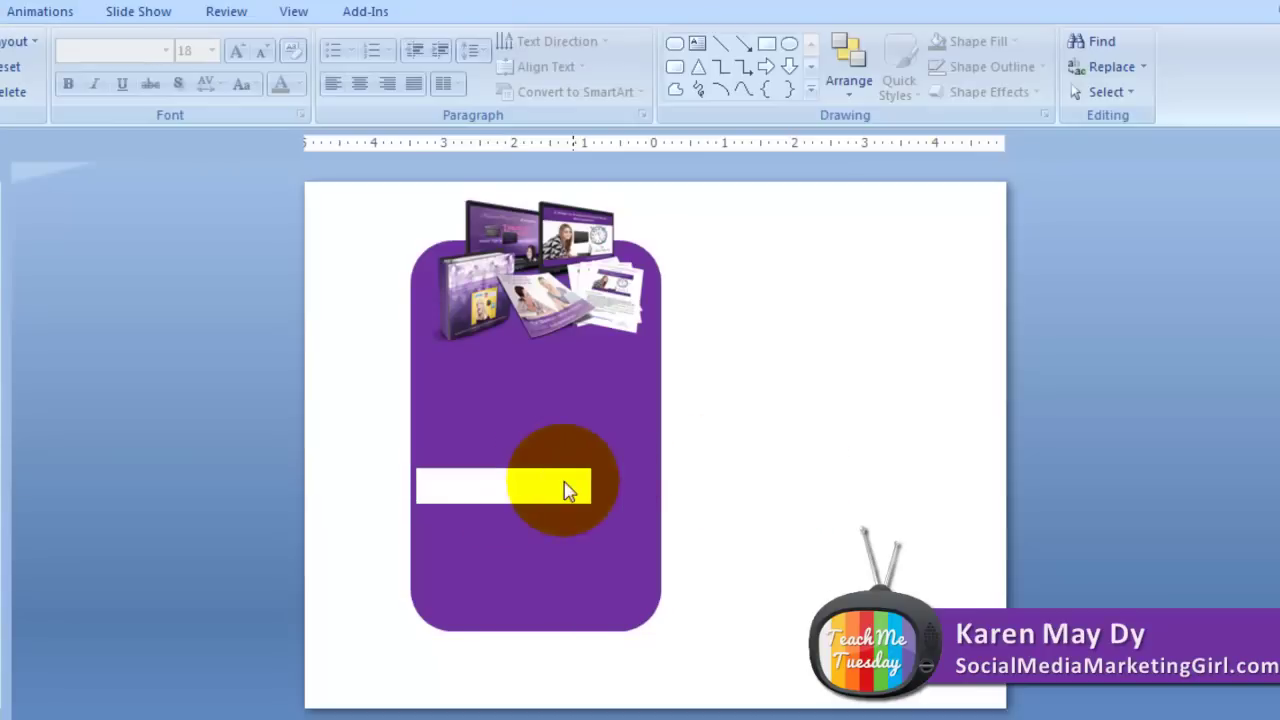
double_click(563, 486)
right_click(565, 488)
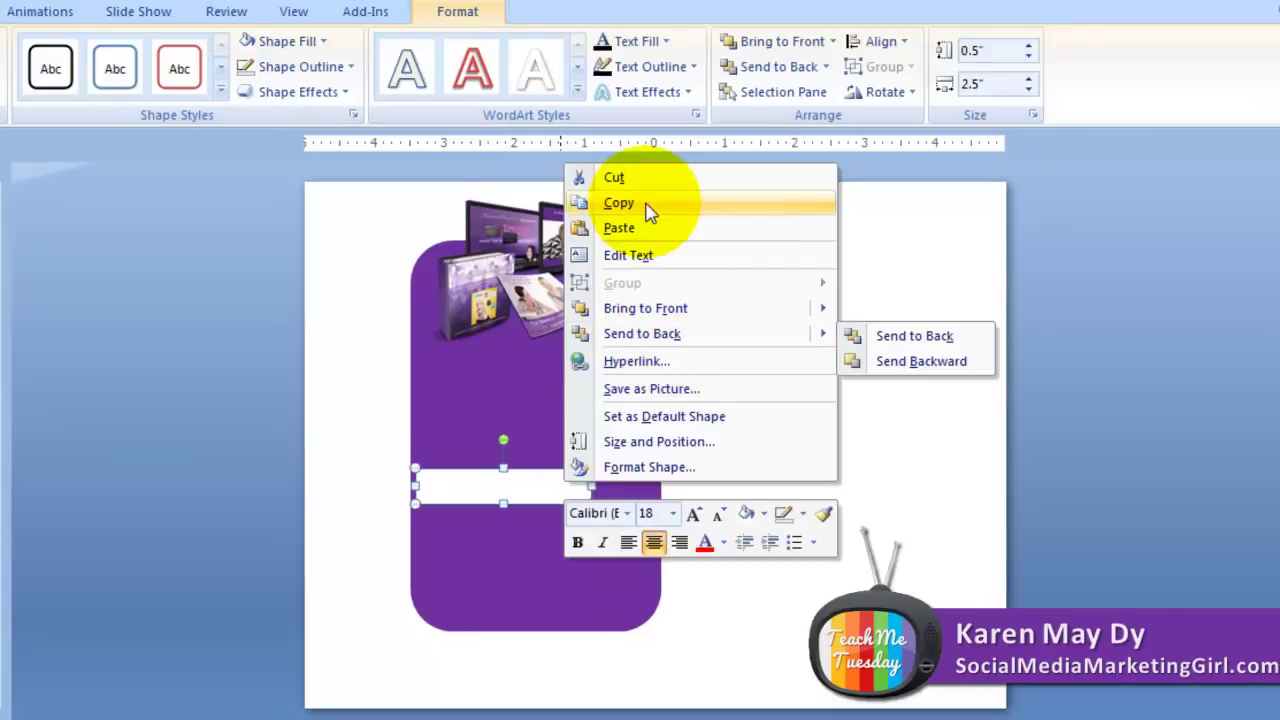